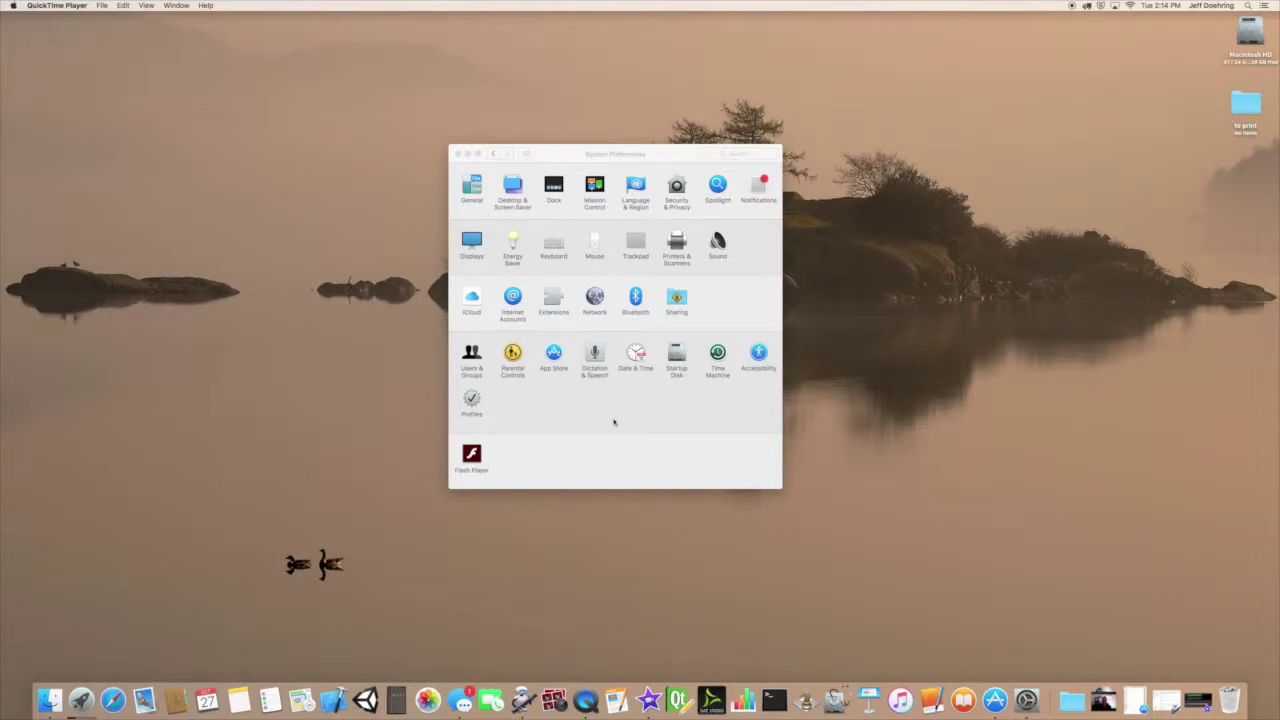
Bring the System Preferences window forward through the Apple menu's System Preferences… item.
{"action": "left_click", "coordinate": [604, 155]}
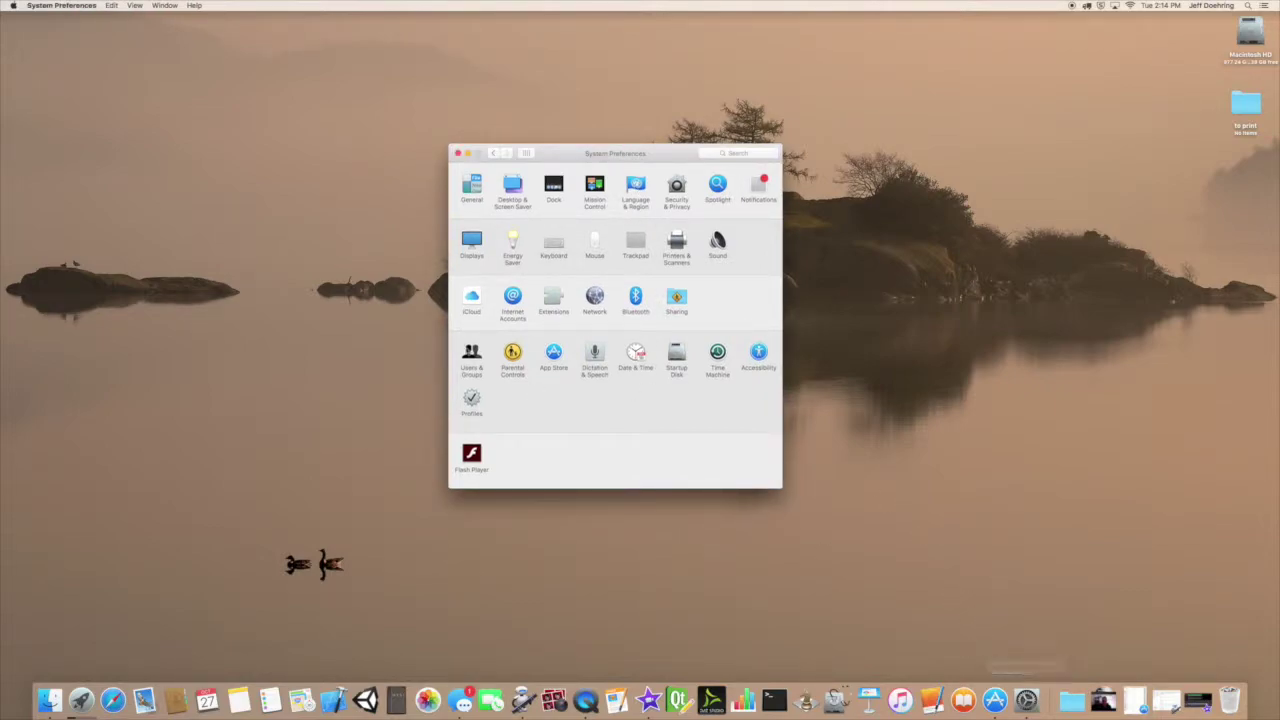
{"action": "left_click", "coordinate": [10, 6]}
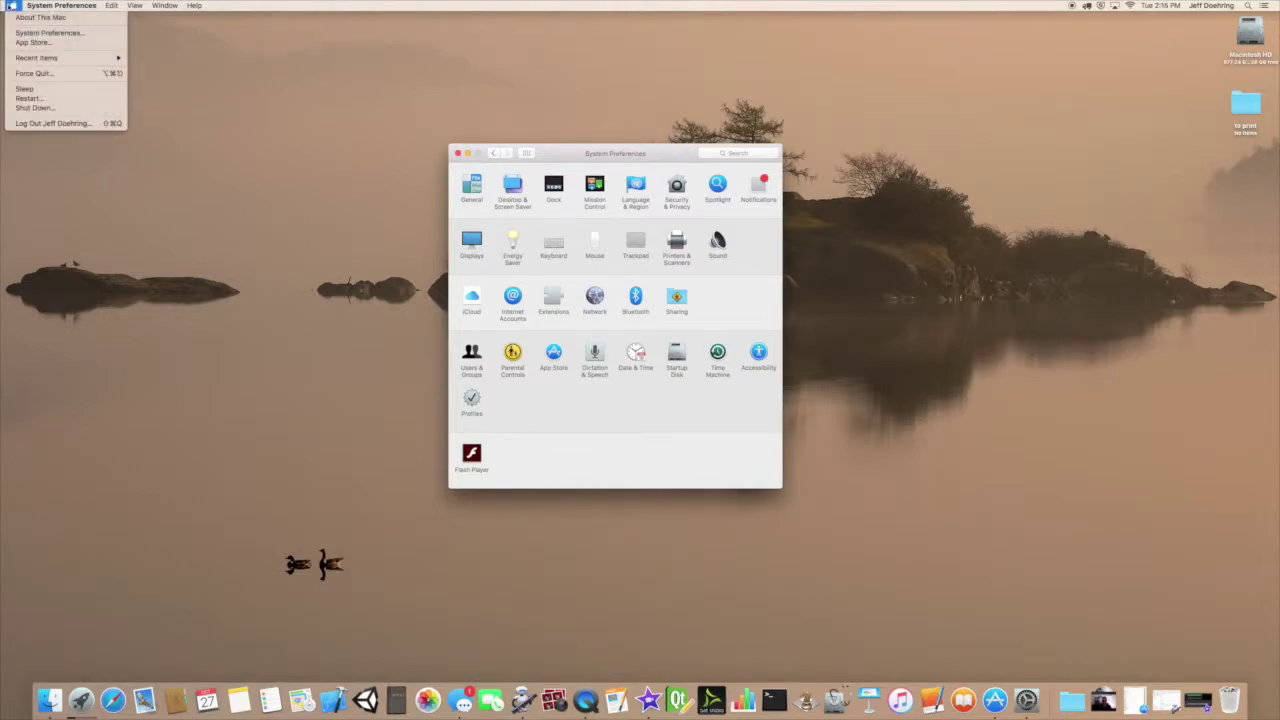
{"action": "left_click", "coordinate": [28, 37]}
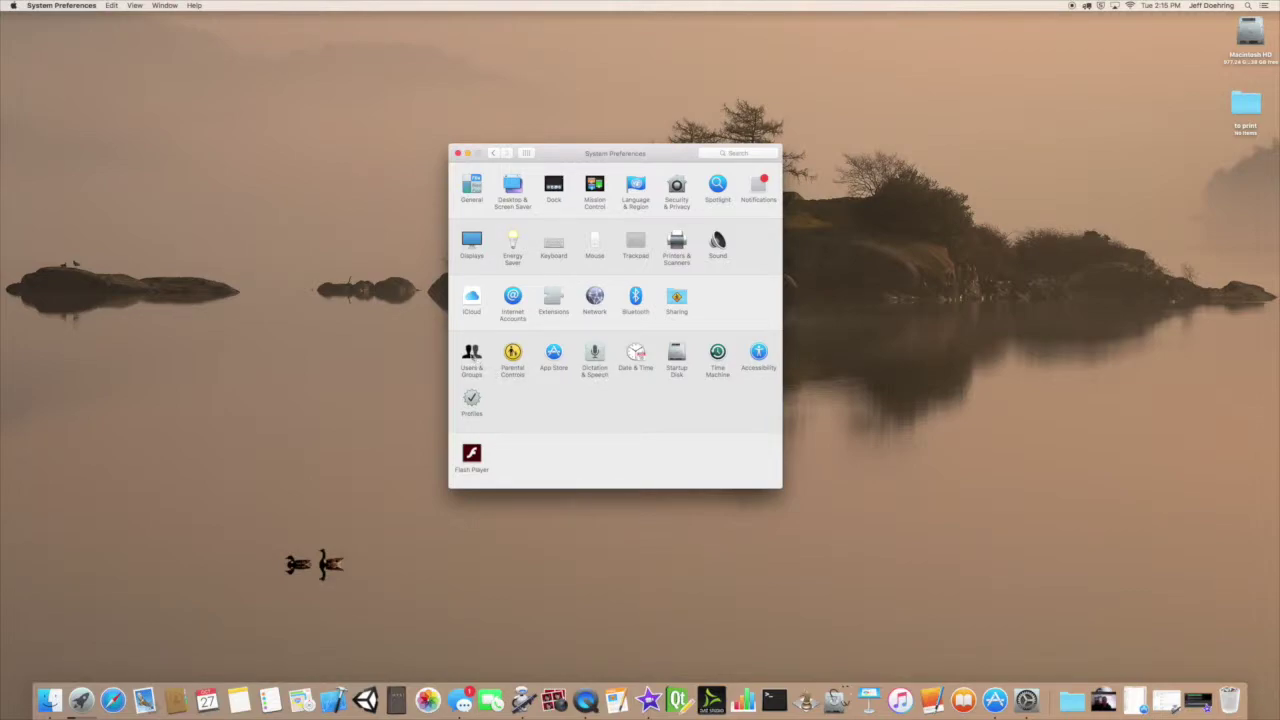
In Users & Groups, start a new Standard account named test.
{"action": "left_click", "coordinate": [471, 355]}
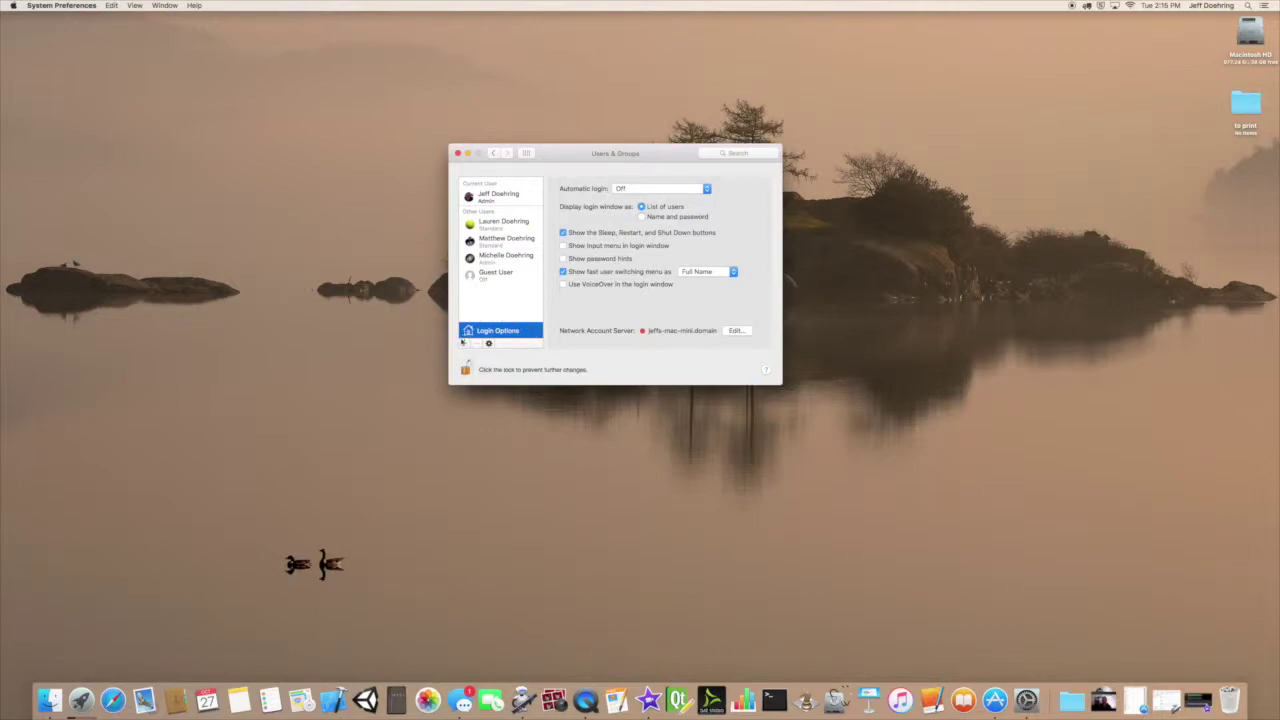
{"action": "left_click", "coordinate": [463, 343]}
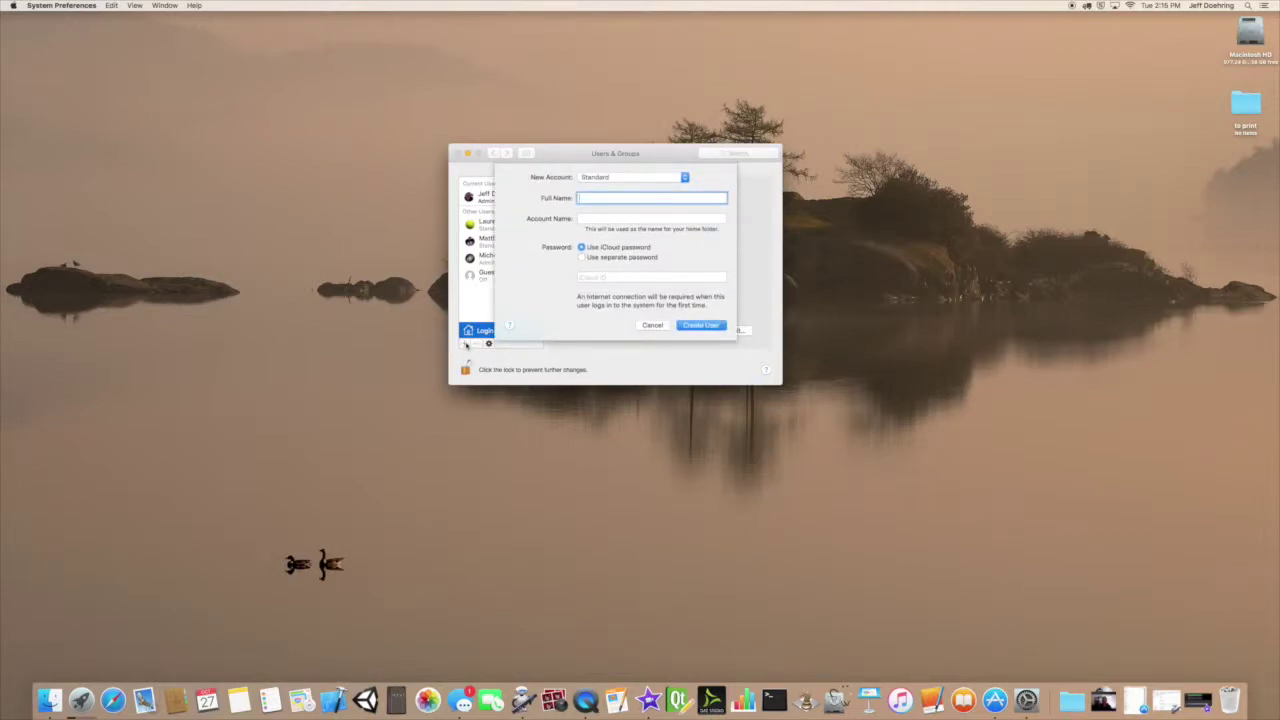
{"action": "type", "text": "test"}
{"action": "left_click", "coordinate": [630, 179]}
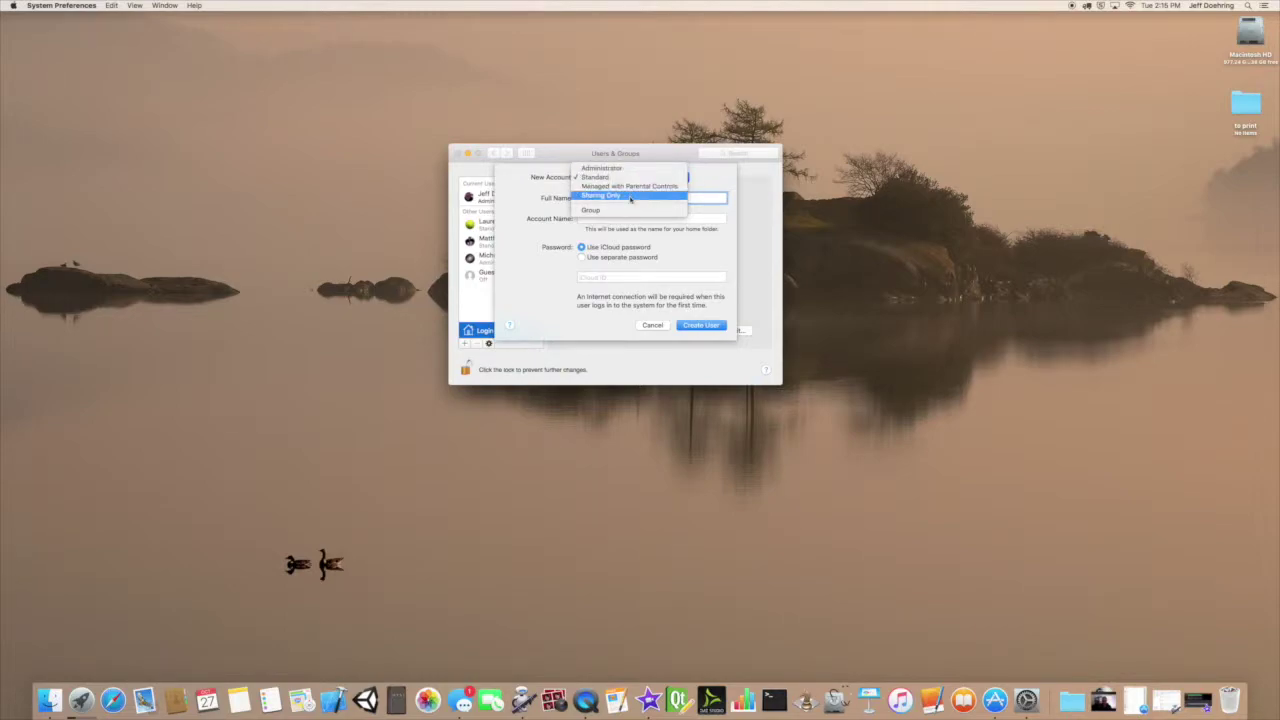
{"action": "left_click", "coordinate": [522, 187]}
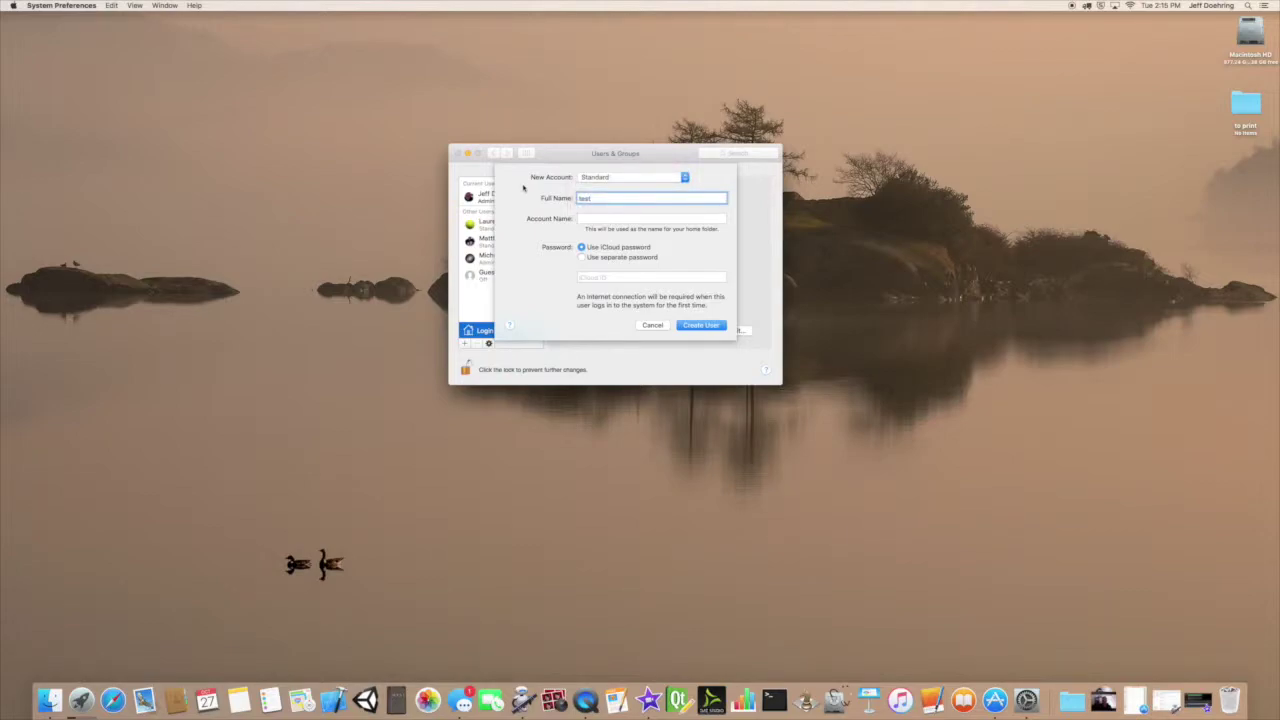
{"action": "left_click", "coordinate": [598, 217]}
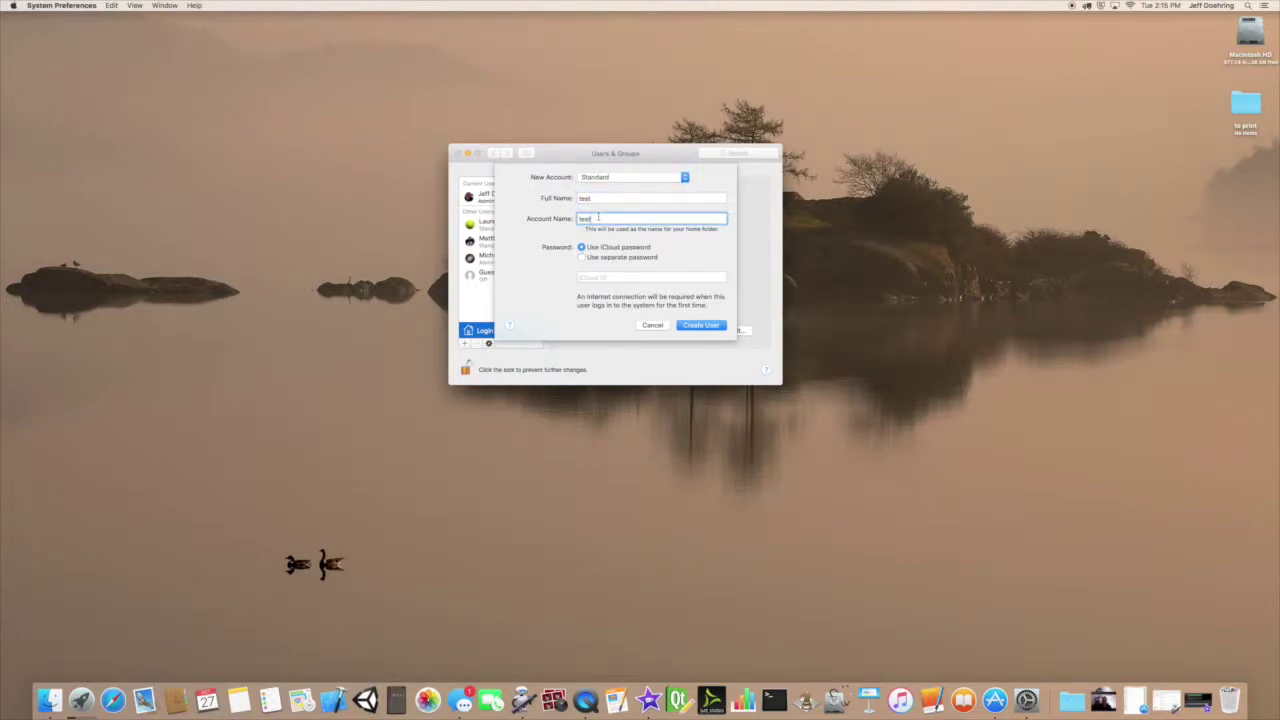
Give test its own separate password, enter and verify it, and create the user.
{"action": "left_click", "coordinate": [582, 257]}
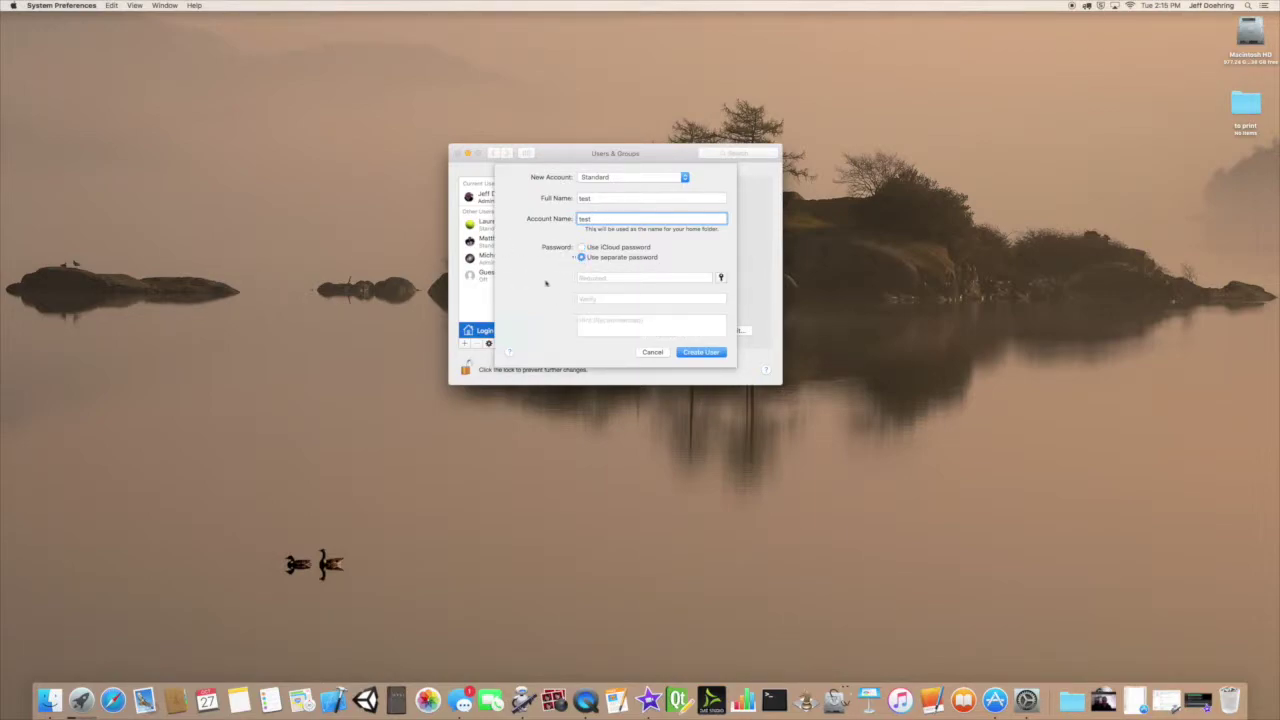
{"action": "left_click", "coordinate": [607, 279]}
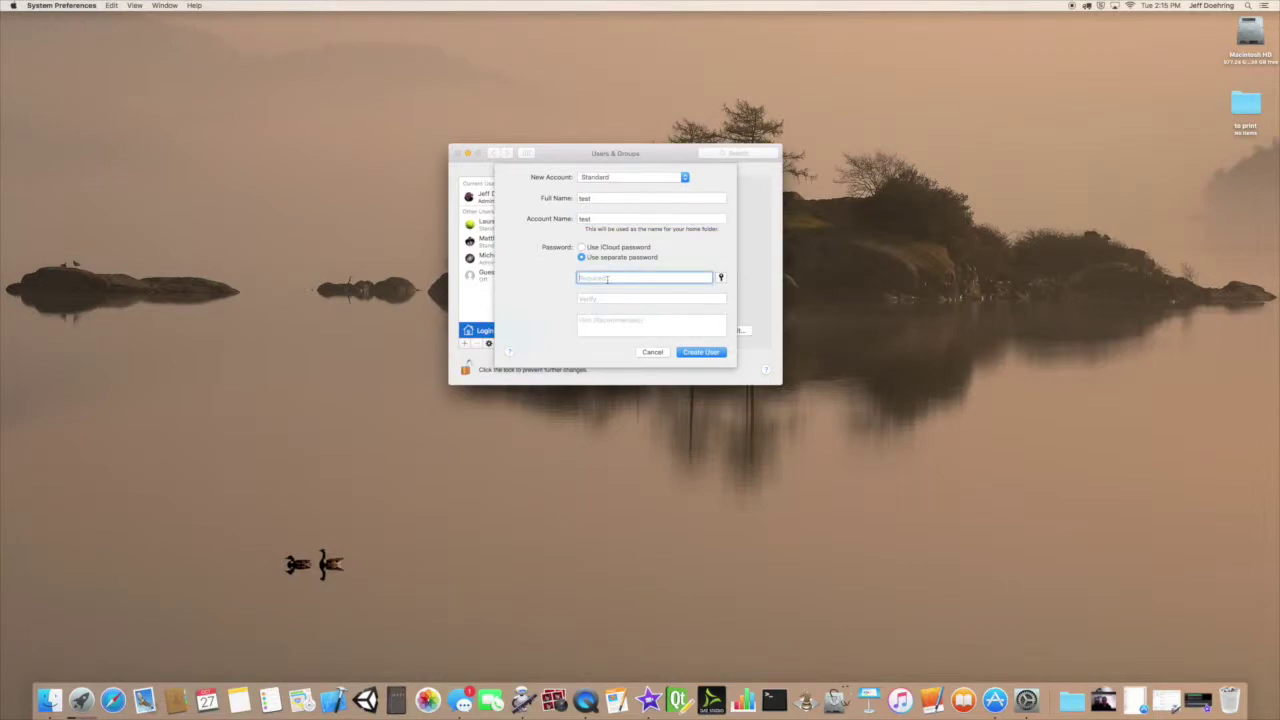
{"action": "type", "text": "test"}
{"action": "left_click", "coordinate": [720, 277]}
{"action": "key", "text": "Tab"}
{"action": "type", "text": "t"}
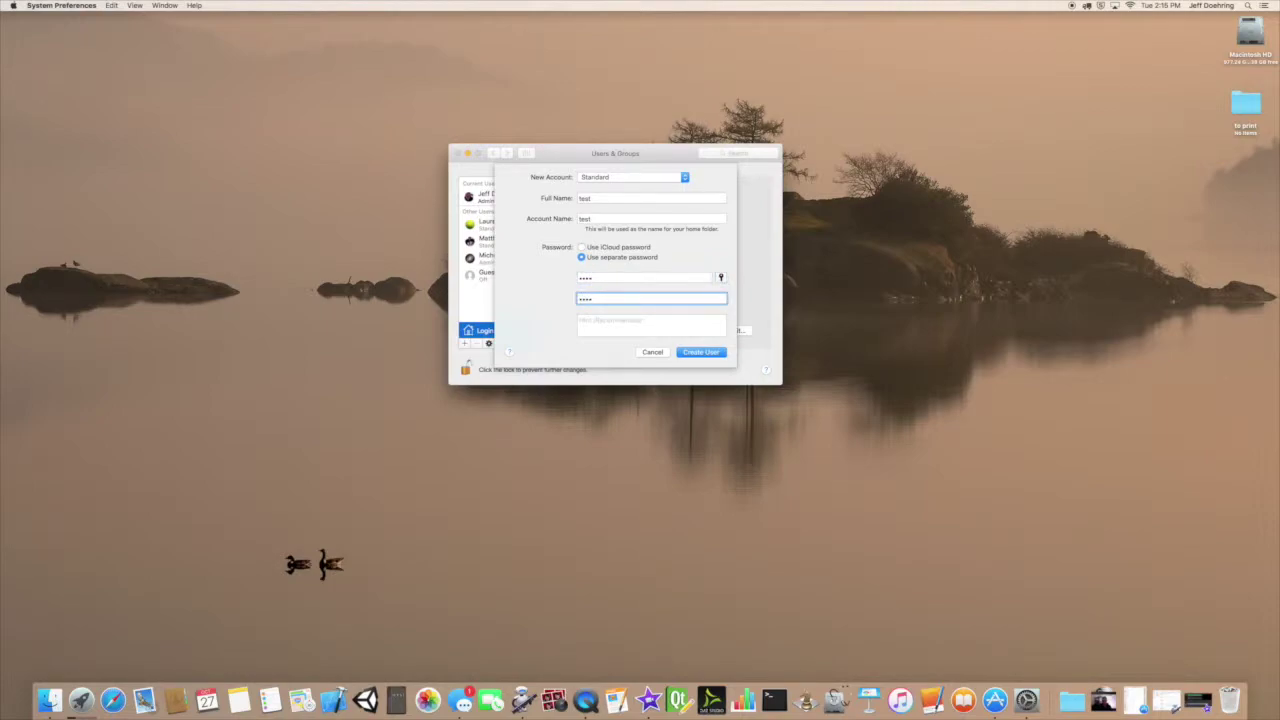
{"action": "type", "text": "est"}
{"action": "left_click", "coordinate": [700, 352]}
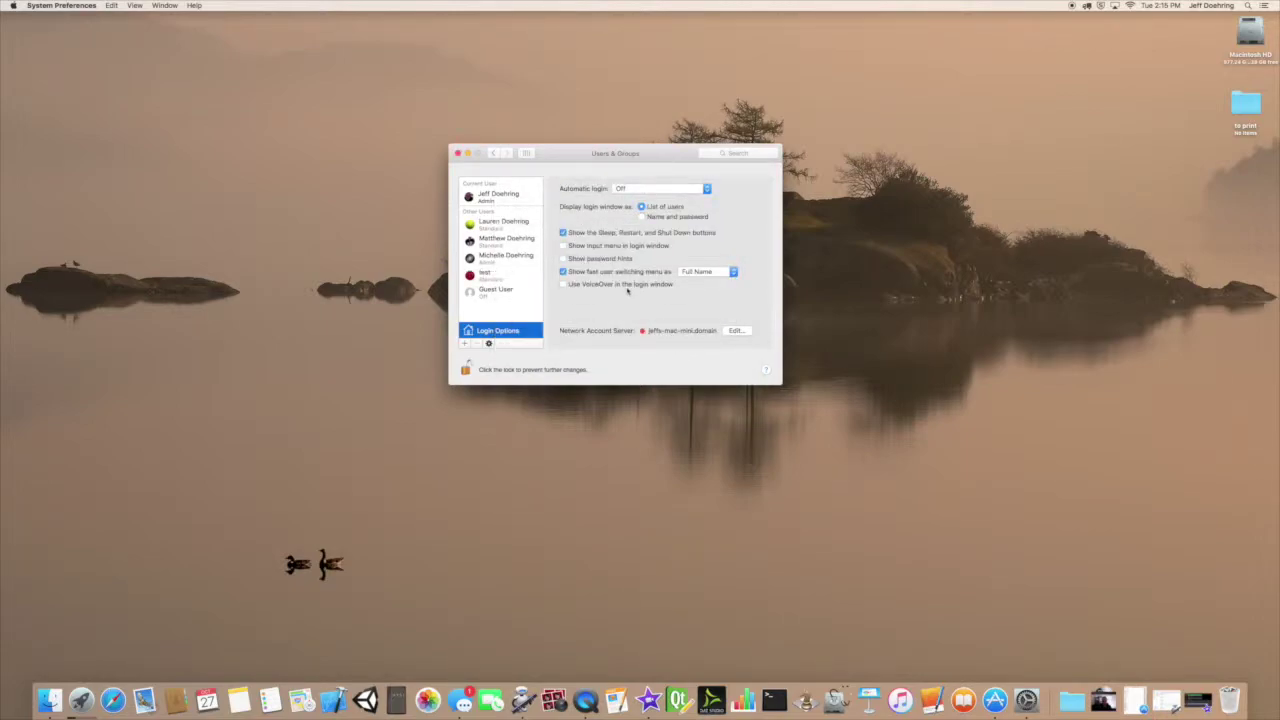
Select test, tick Enable parental controls, and open its Parental Controls settings.
{"action": "left_click", "coordinate": [503, 275]}
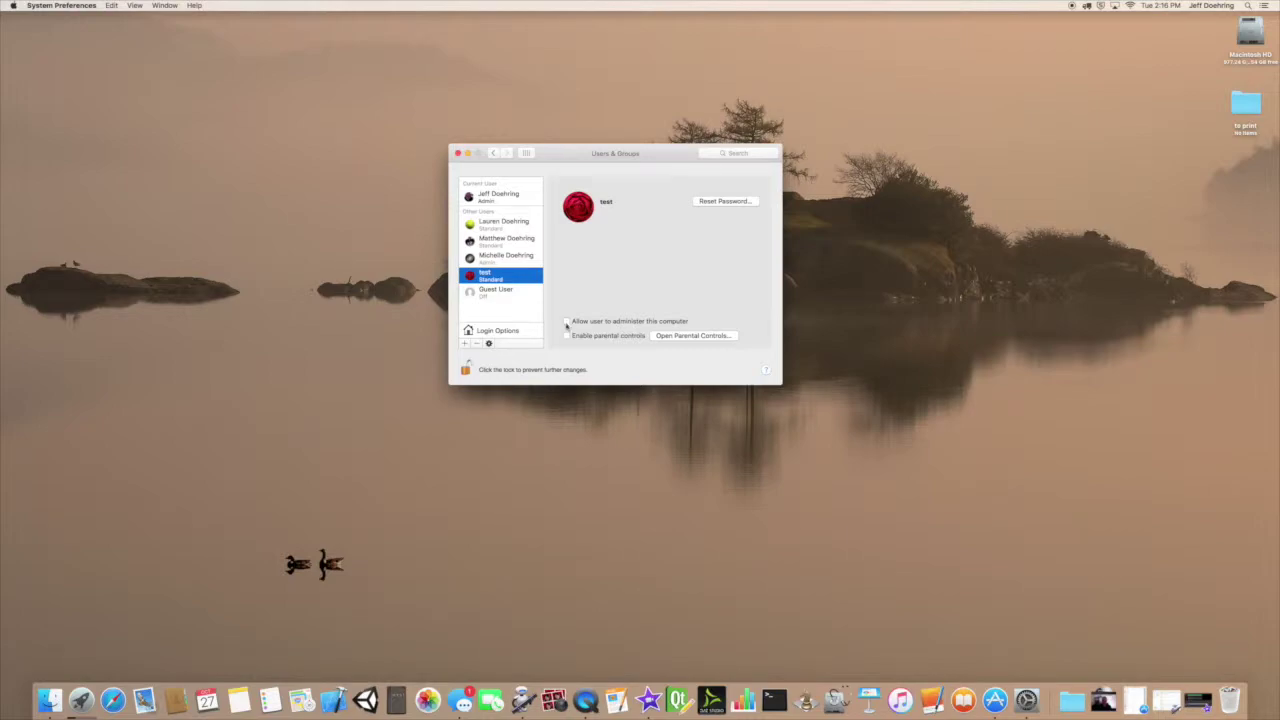
{"action": "left_click", "coordinate": [567, 337]}
{"action": "left_click", "coordinate": [688, 337]}
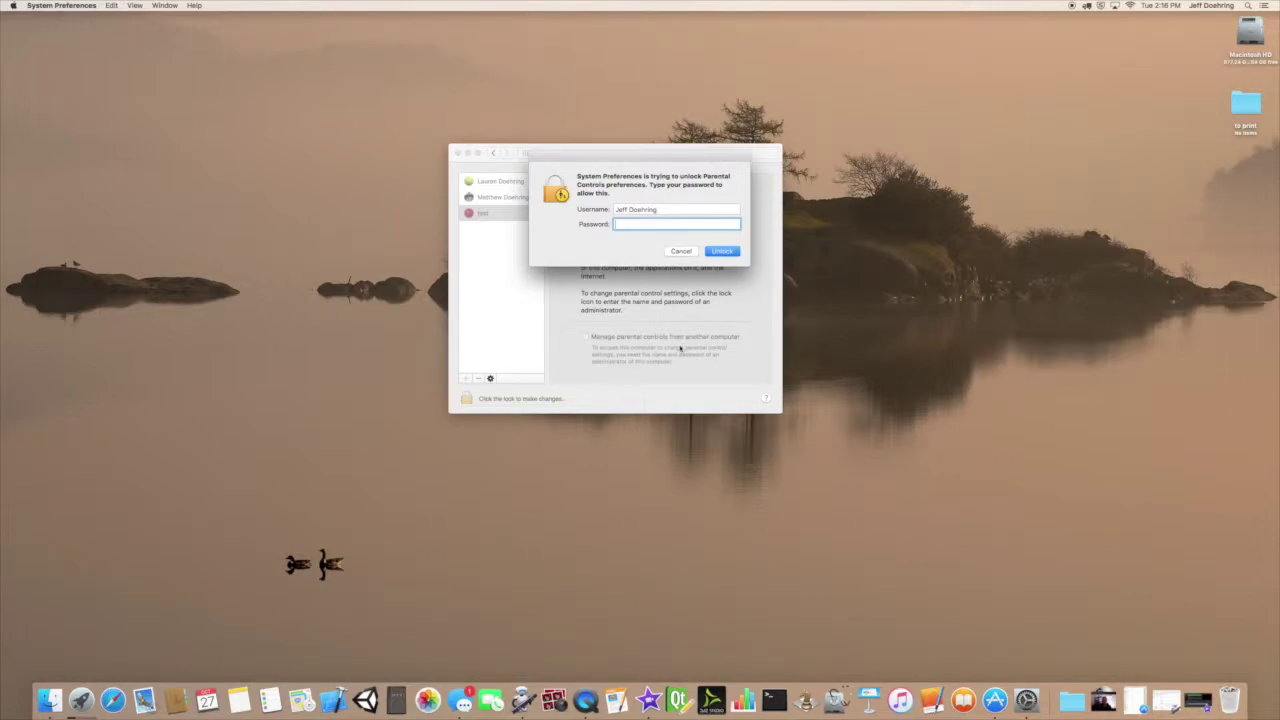
Unlock Parental Controls by submitting the administrator password.
{"action": "type", "text": "••••••"}
{"action": "key", "text": "Return"}
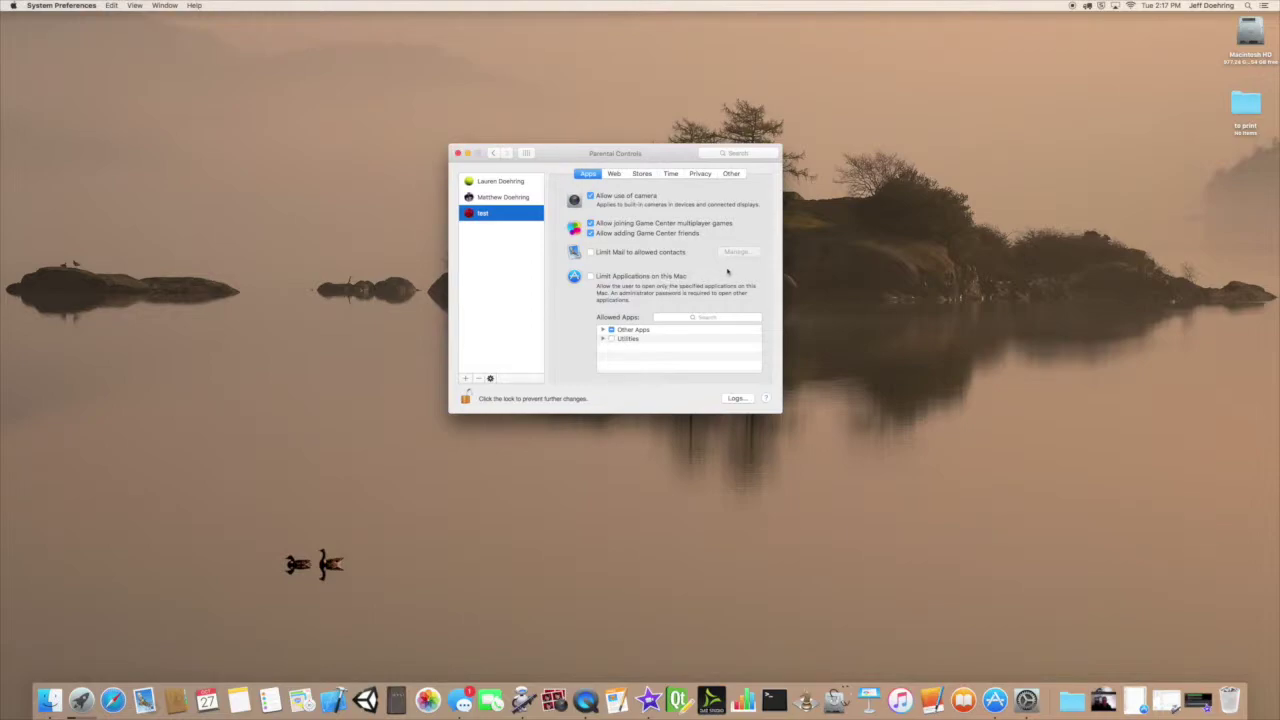
Limit test's applications, allowing Angry Birds Seasons and blocking the App Store.
{"action": "left_click", "coordinate": [591, 277]}
{"action": "left_click", "coordinate": [603, 331]}
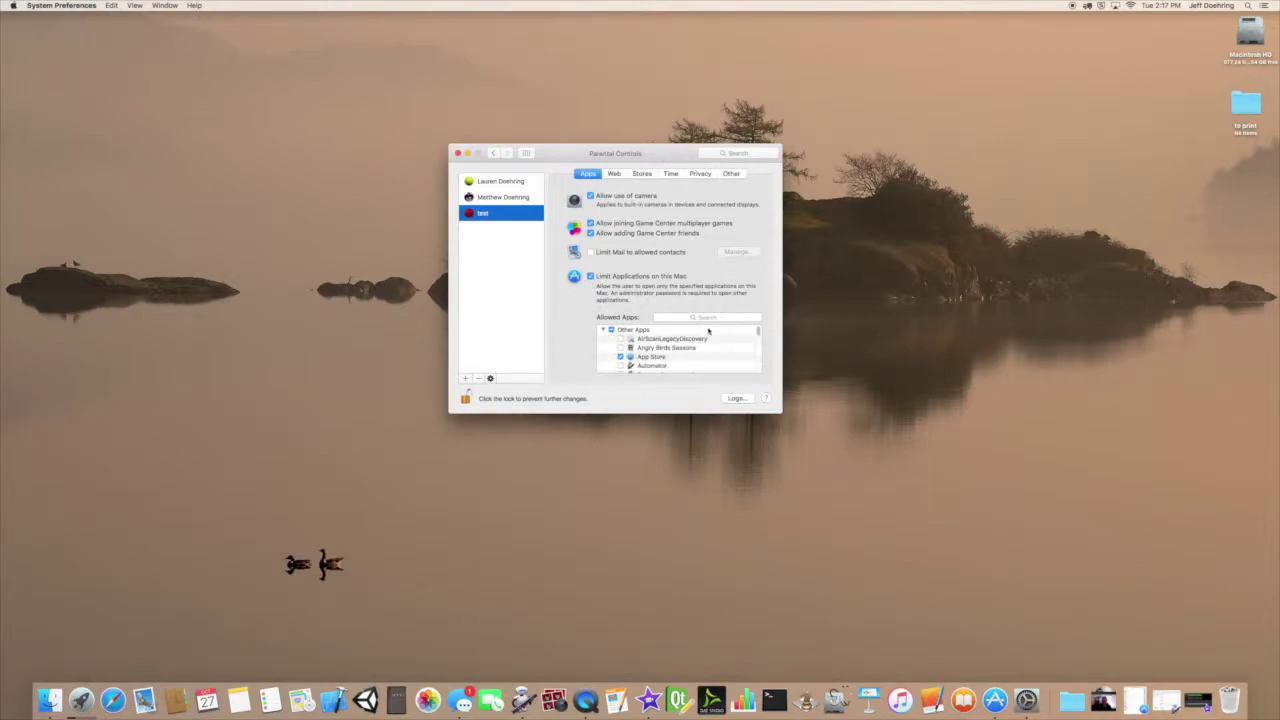
{"action": "scroll", "coordinate": [737, 357], "scroll_direction": "down", "scroll_amount": 1}
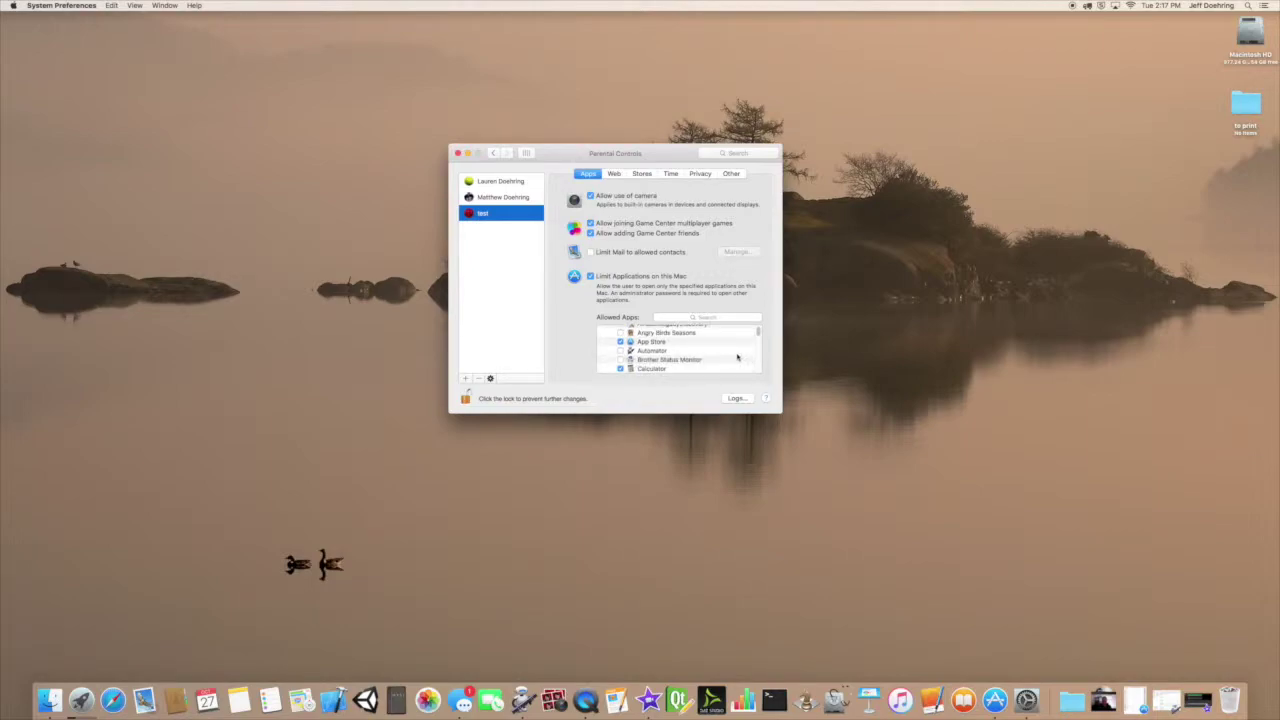
{"action": "left_click", "coordinate": [620, 346]}
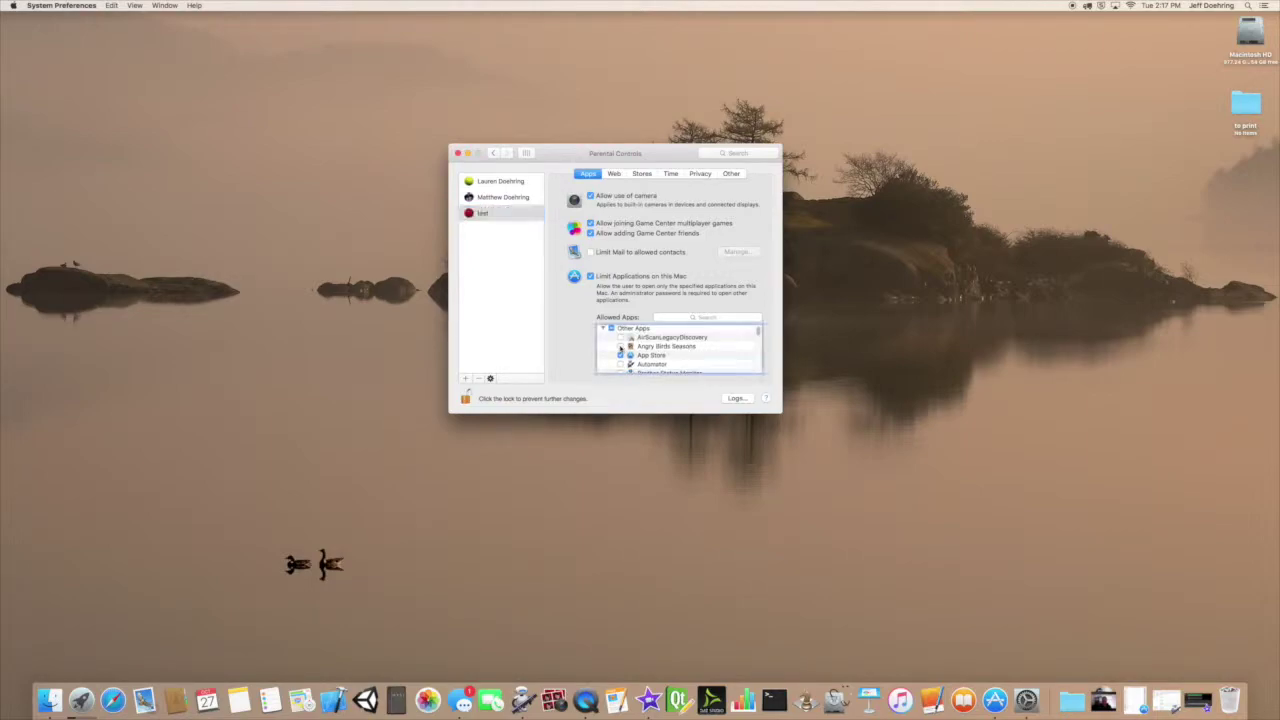
{"action": "scroll", "coordinate": [699, 364], "scroll_direction": "down", "scroll_amount": 1}
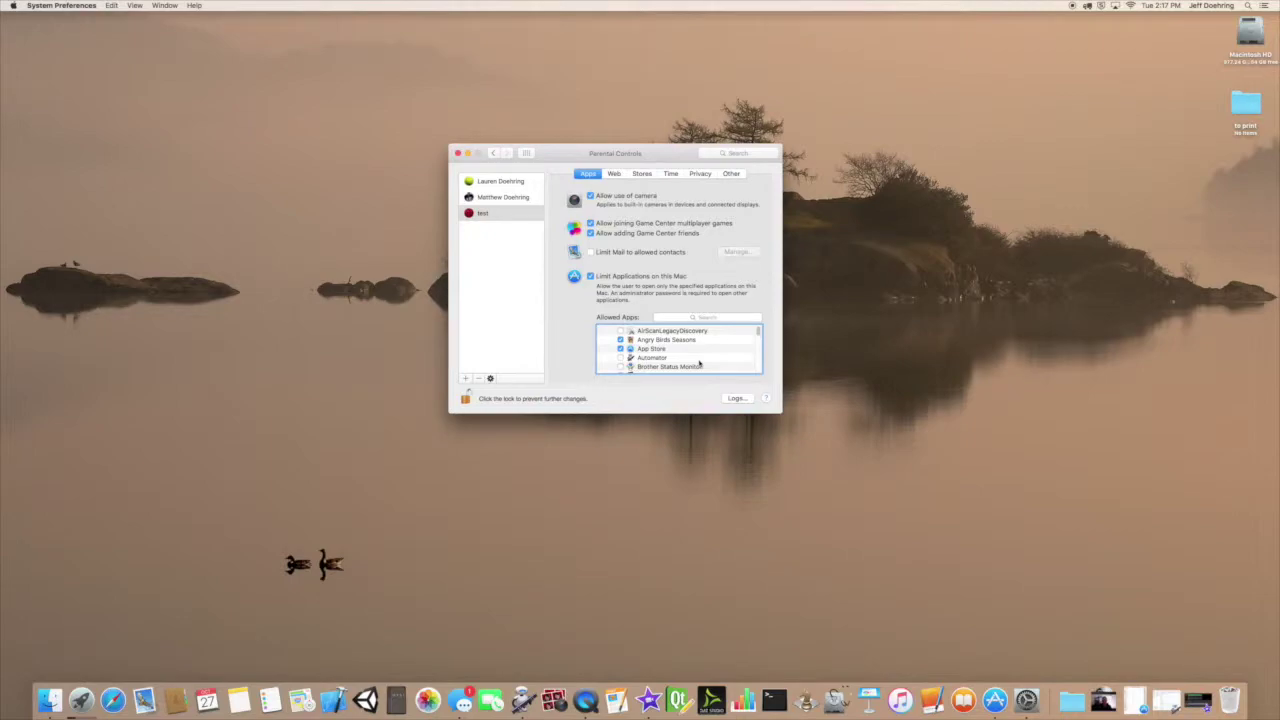
{"action": "left_click", "coordinate": [620, 347]}
Scroll through the Allowed Apps list to review which apps are checked.
{"action": "scroll", "coordinate": [680, 363], "scroll_direction": "down", "scroll_amount": 3}
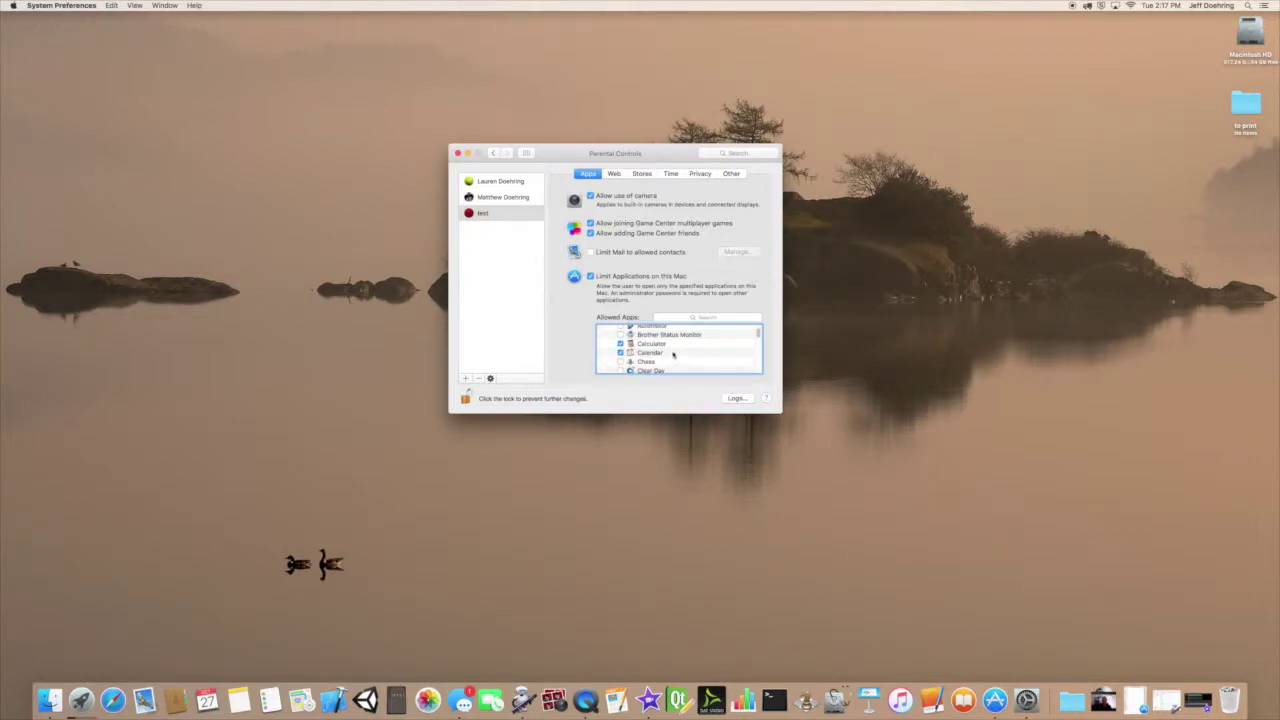
{"action": "scroll", "coordinate": [683, 362], "scroll_direction": "down", "scroll_amount": 2}
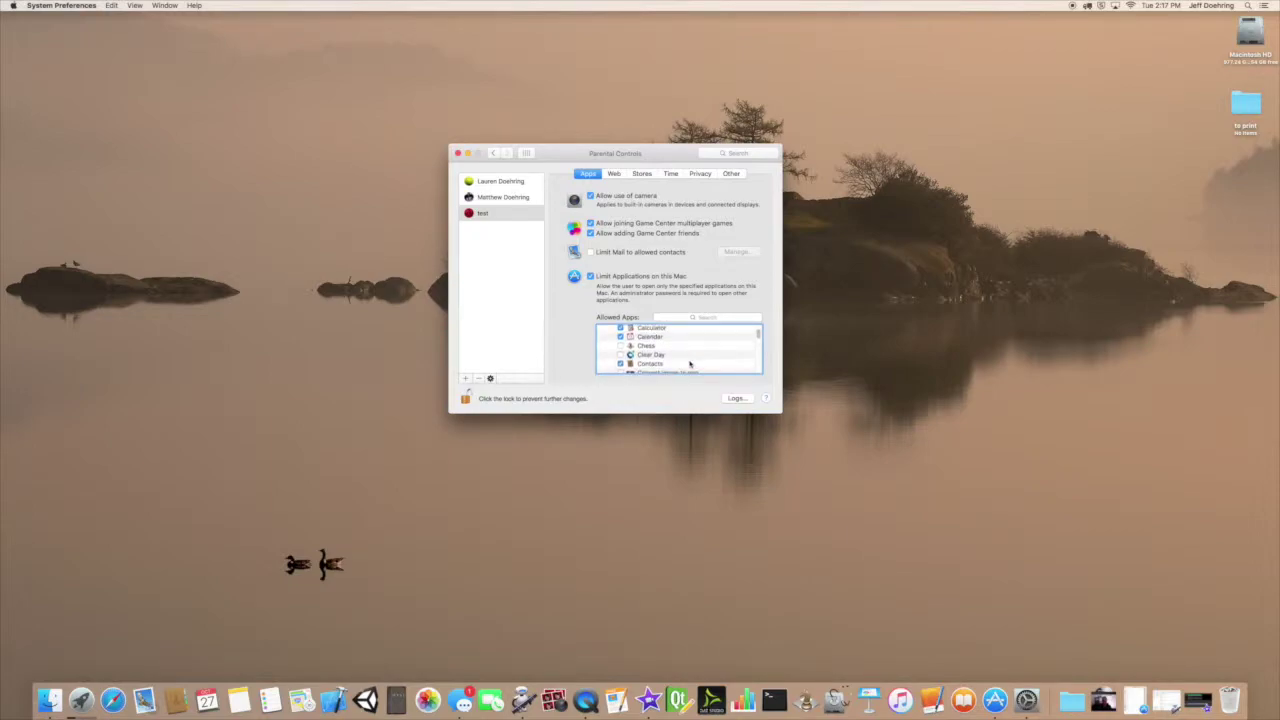
{"action": "scroll", "coordinate": [689, 364], "scroll_direction": "down", "scroll_amount": 3}
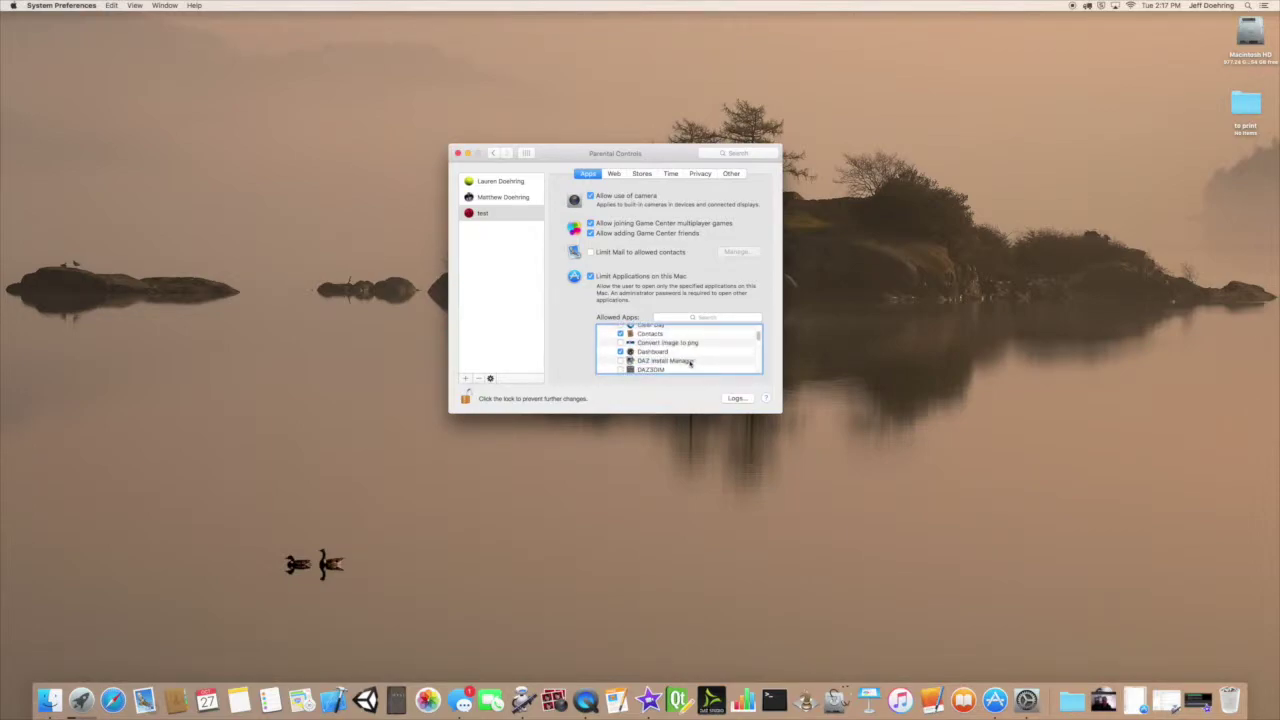
{"action": "scroll", "coordinate": [689, 364], "scroll_direction": "down", "scroll_amount": 2}
{"action": "scroll", "coordinate": [689, 364], "scroll_direction": "down", "scroll_amount": 5}
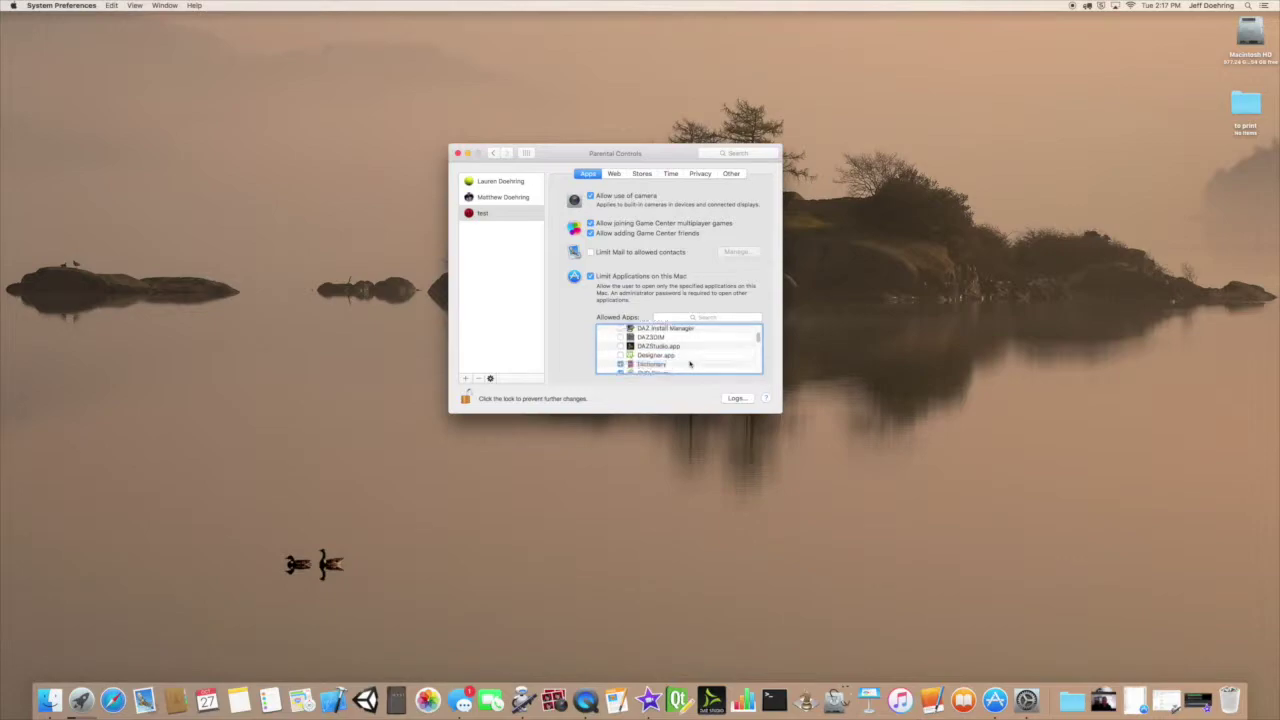
{"action": "scroll", "coordinate": [689, 364], "scroll_direction": "down", "scroll_amount": 5}
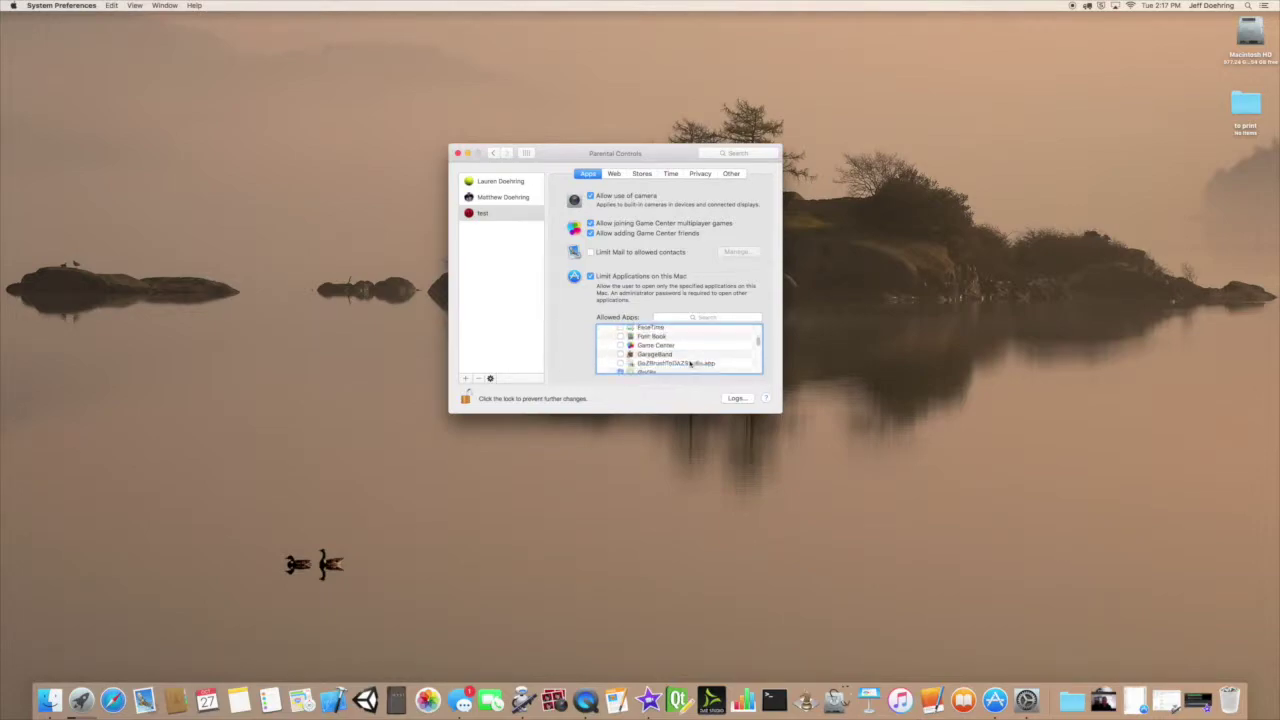
{"action": "scroll", "coordinate": [689, 364], "scroll_direction": "down", "scroll_amount": 2}
{"action": "scroll", "coordinate": [689, 364], "scroll_direction": "down", "scroll_amount": 4}
{"action": "scroll", "coordinate": [689, 364], "scroll_direction": "down", "scroll_amount": 5}
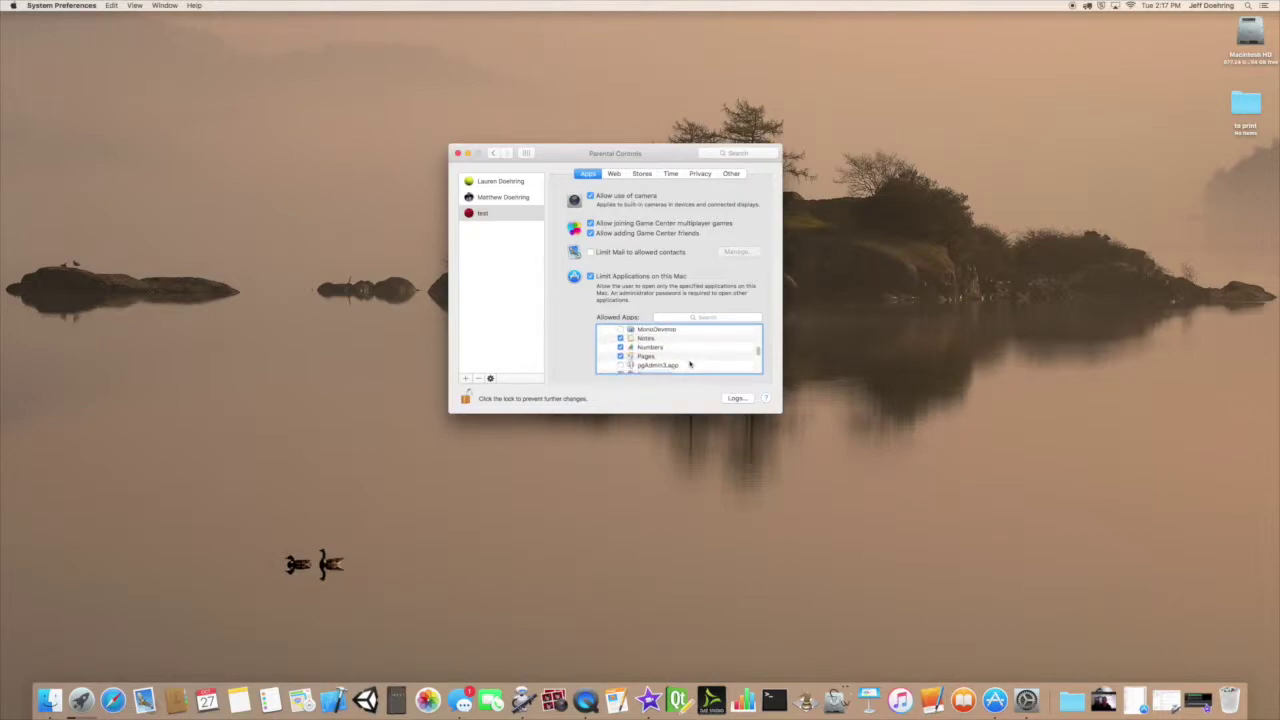
{"action": "scroll", "coordinate": [689, 364], "scroll_direction": "down", "scroll_amount": 5}
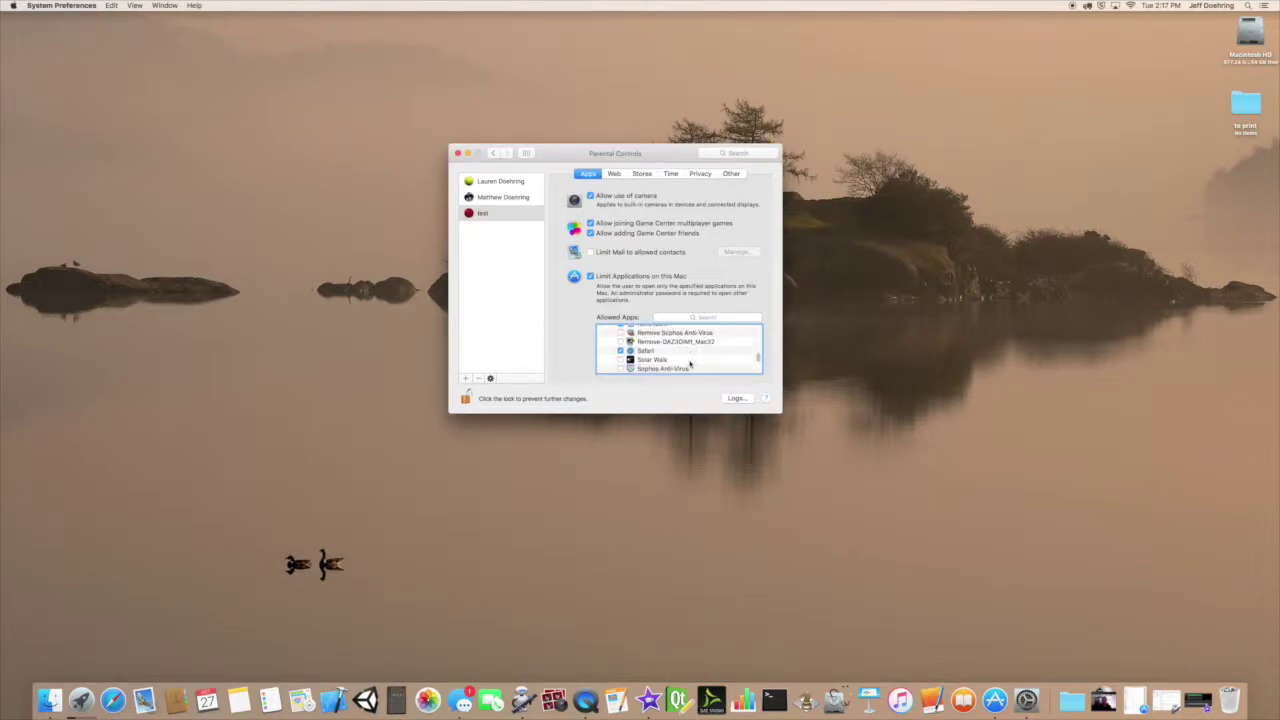
{"action": "scroll", "coordinate": [689, 364], "scroll_direction": "up", "scroll_amount": 10}
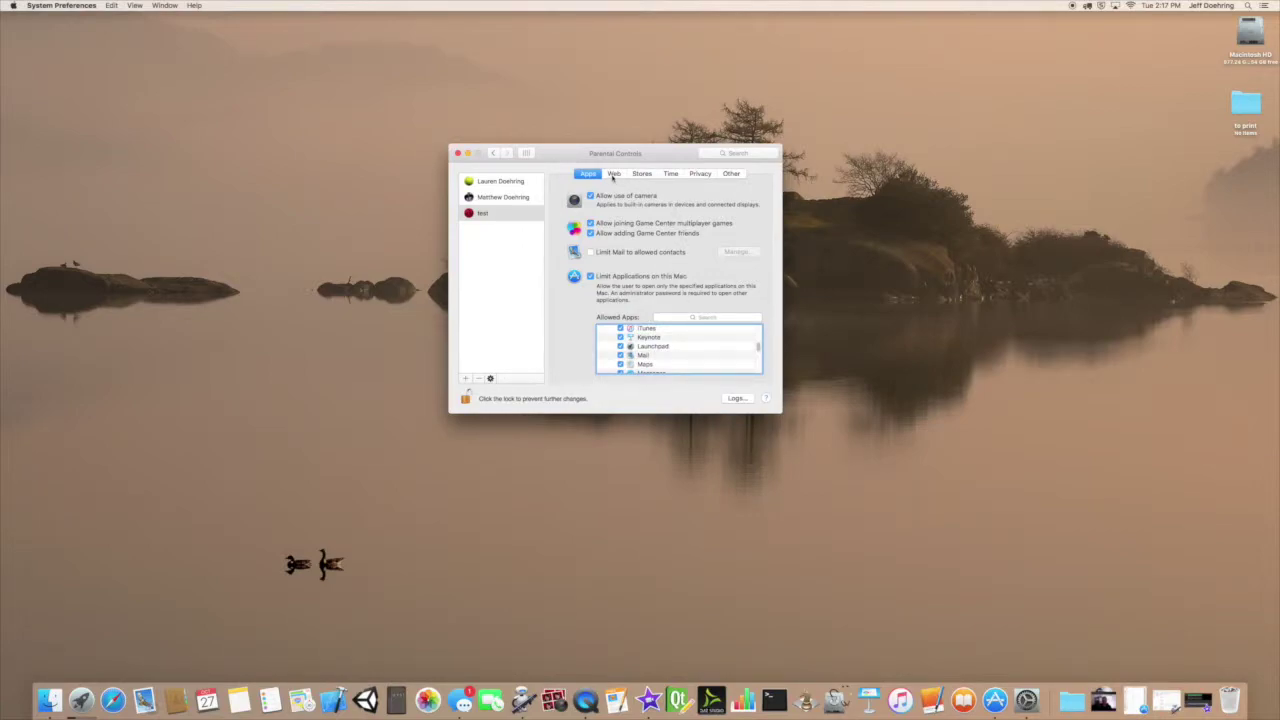
{"action": "left_click", "coordinate": [613, 174]}
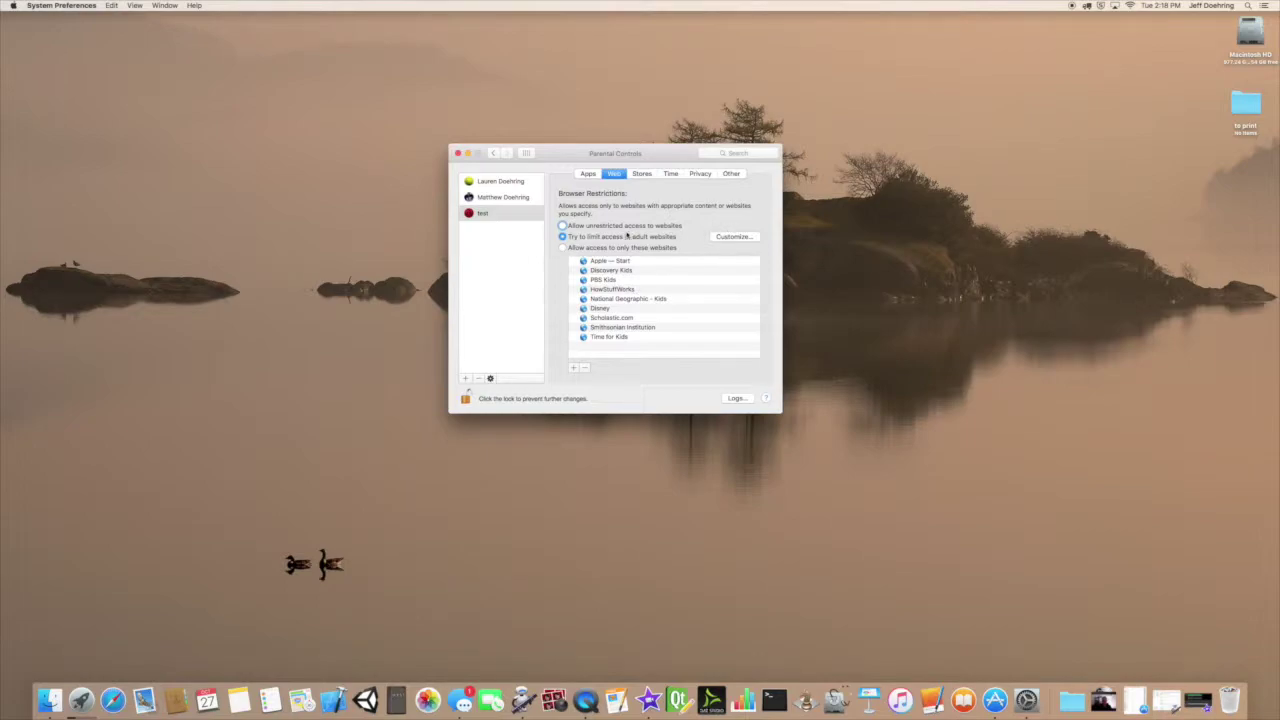
Keep adult-website limiting, opening the Customize website lists and cancelling without changes.
{"action": "left_click", "coordinate": [729, 238]}
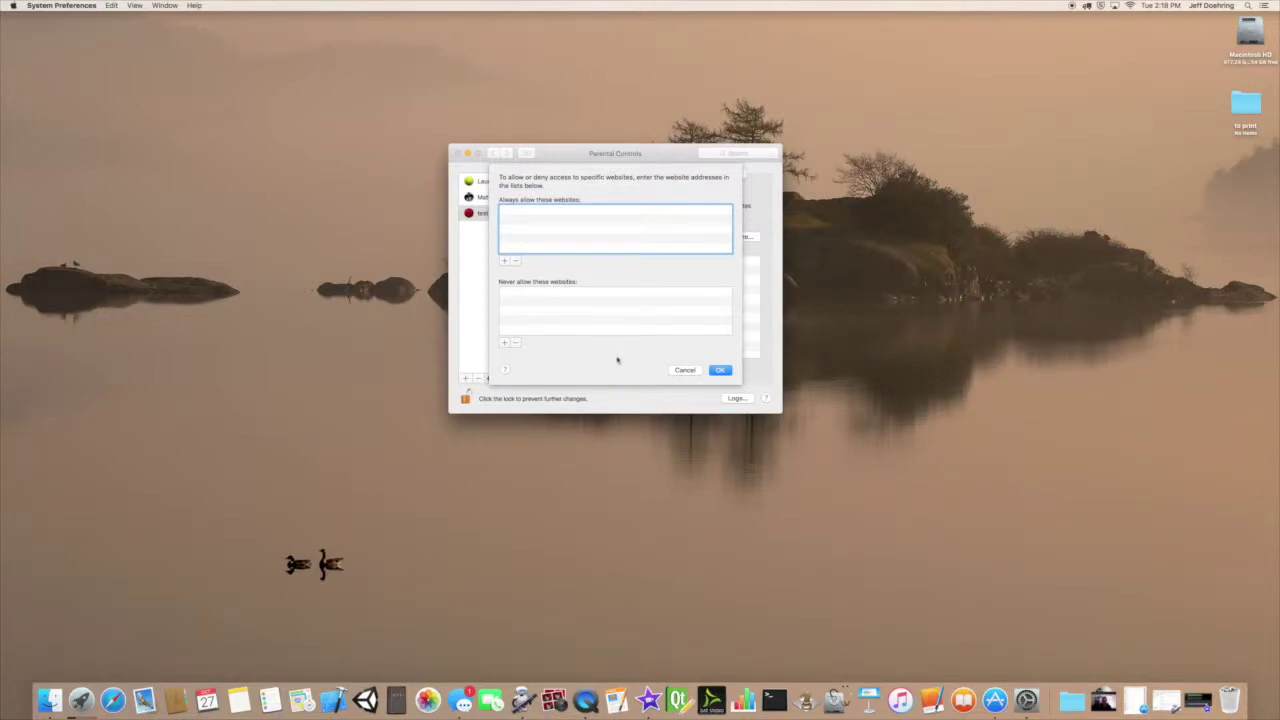
{"action": "left_click", "coordinate": [504, 342]}
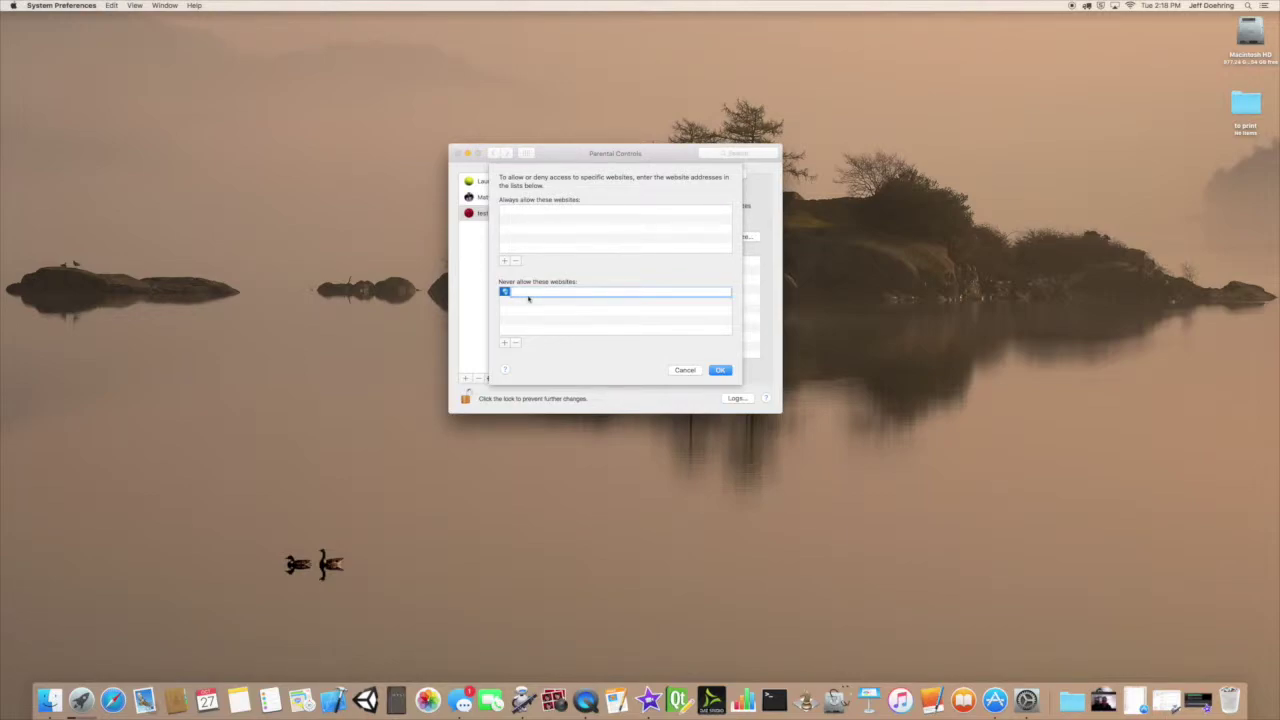
{"action": "left_click", "coordinate": [684, 370]}
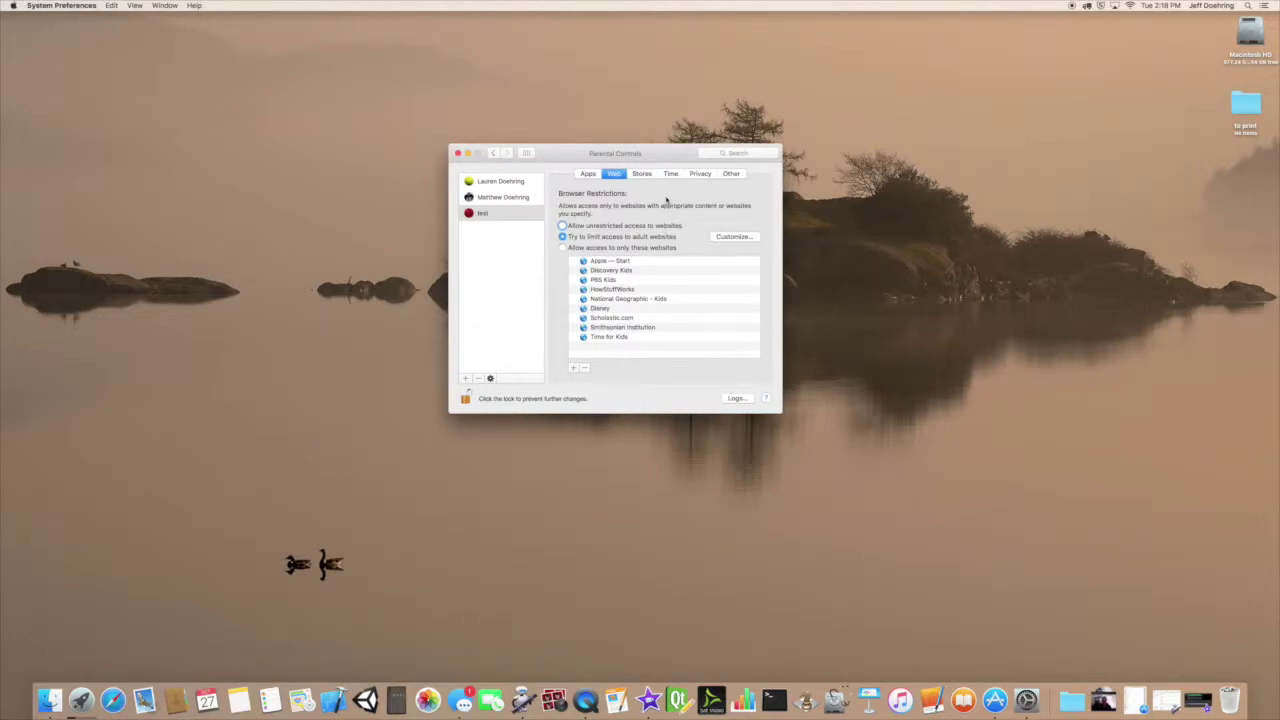
{"action": "left_click", "coordinate": [641, 174]}
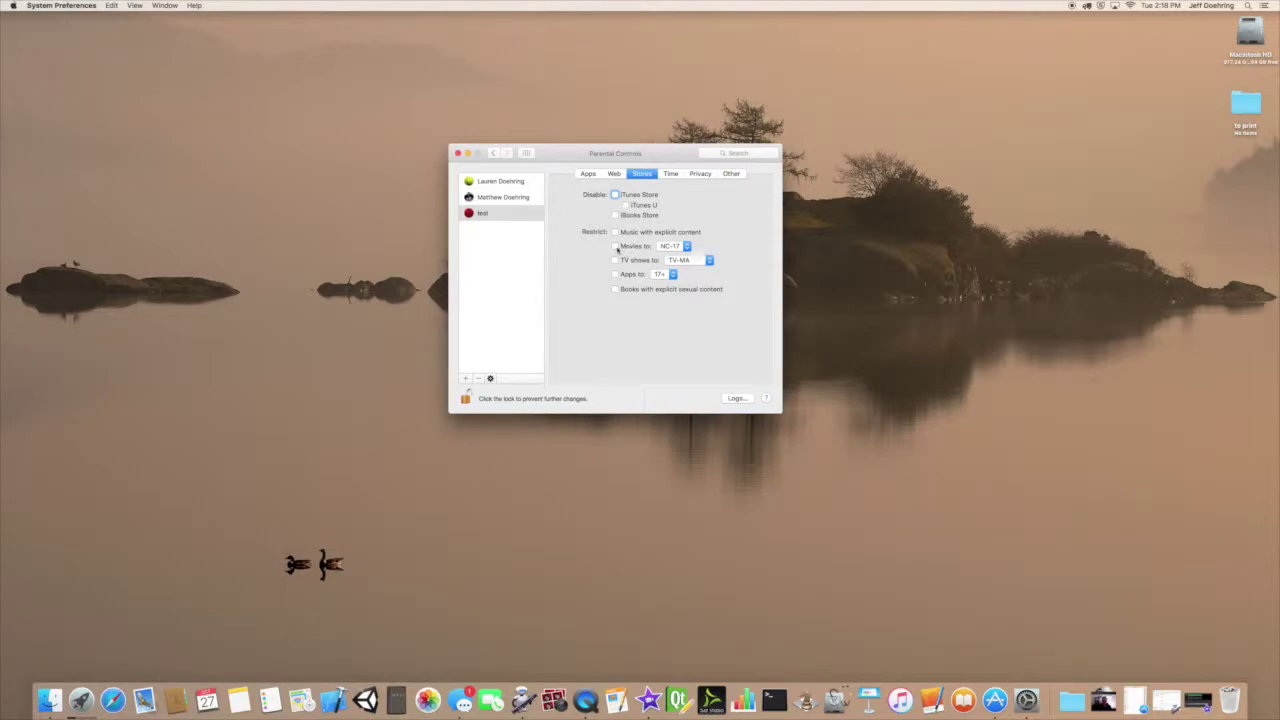
{"action": "left_click", "coordinate": [685, 246]}
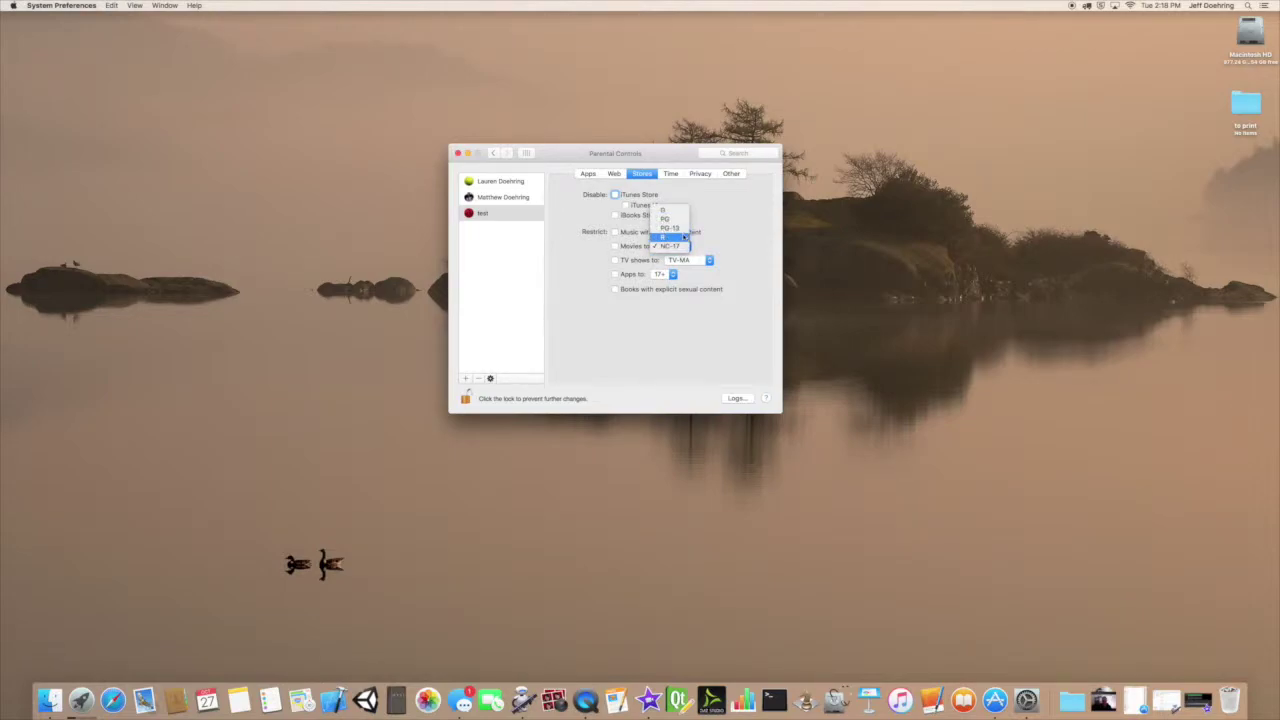
{"action": "left_click", "coordinate": [685, 246]}
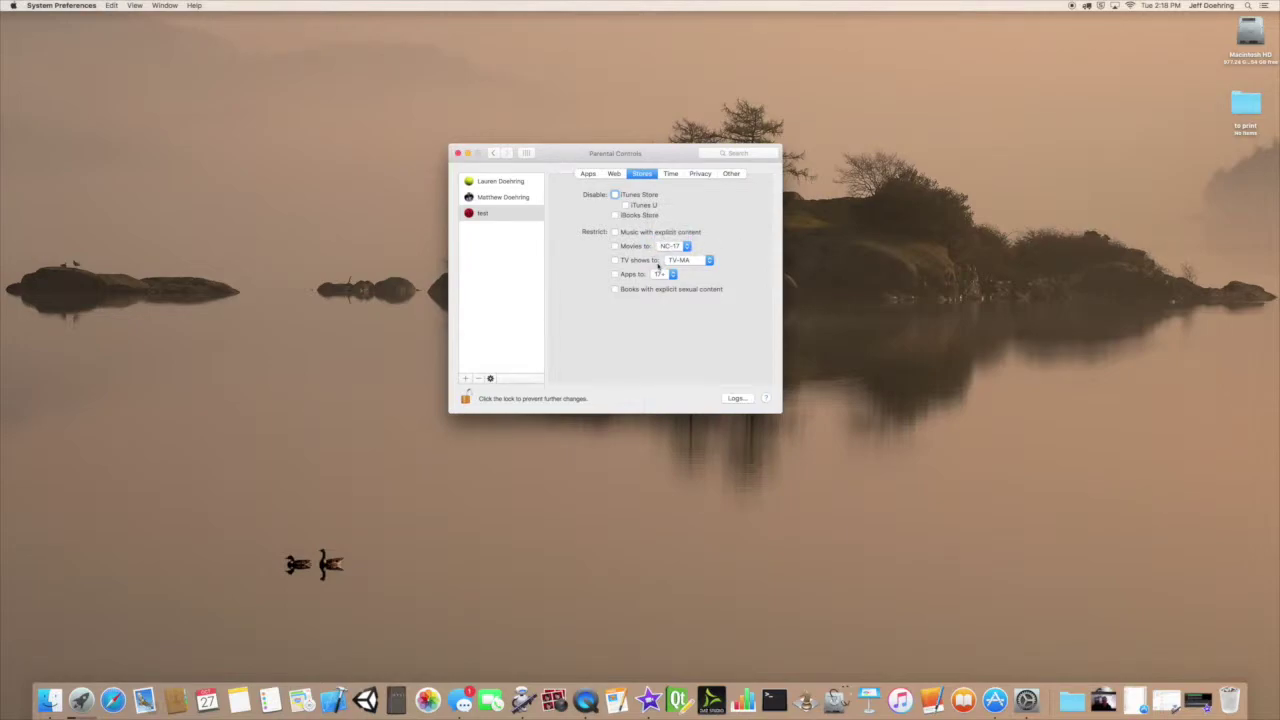
{"action": "left_click", "coordinate": [698, 261]}
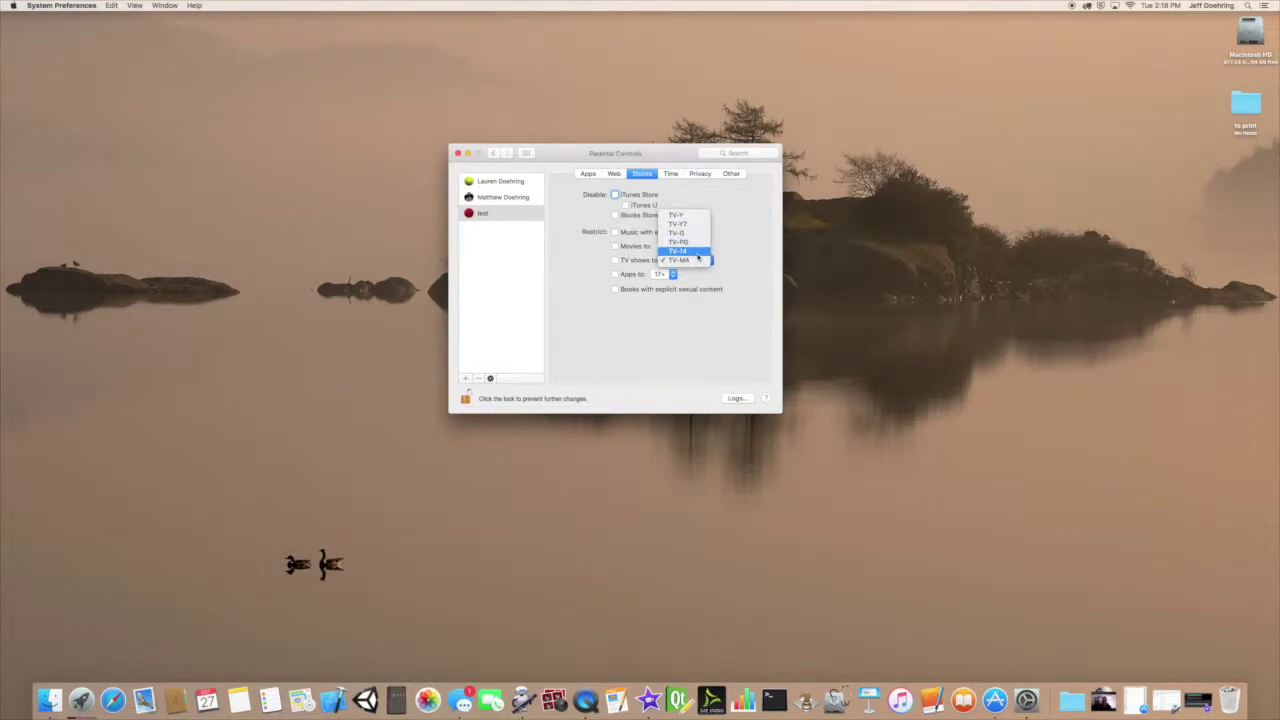
{"action": "left_click", "coordinate": [727, 257]}
{"action": "left_click", "coordinate": [664, 274]}
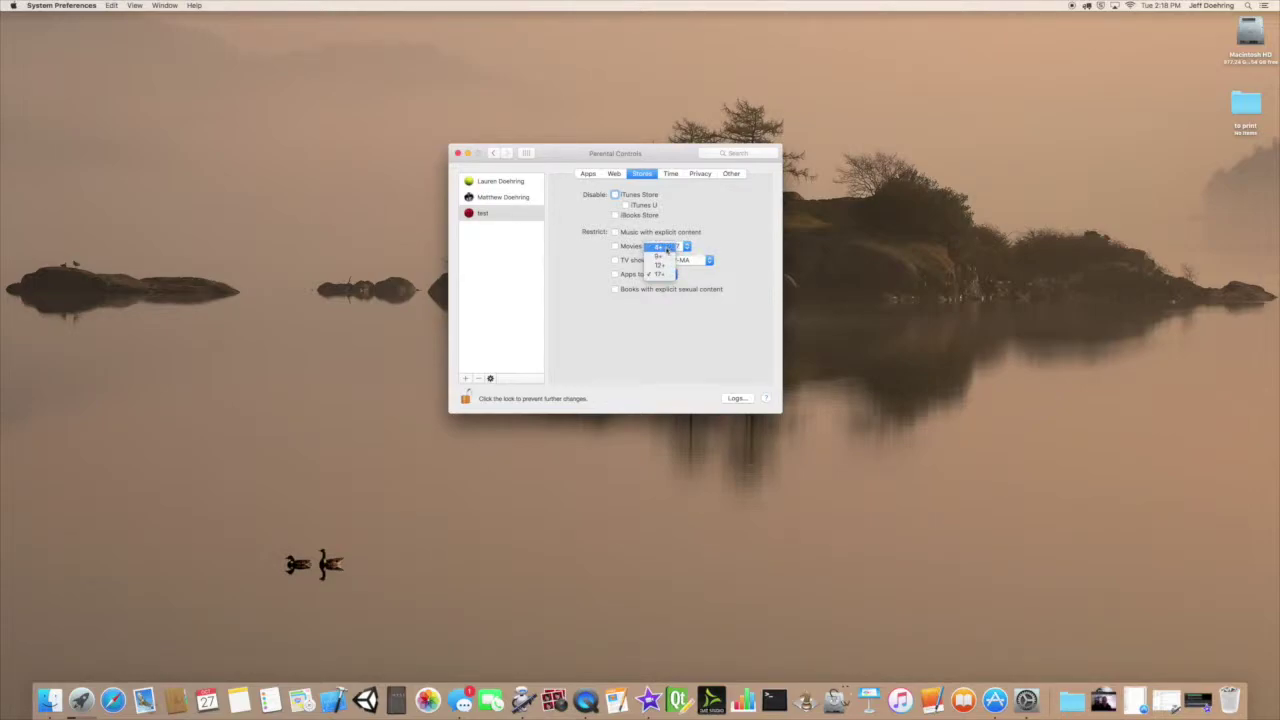
{"action": "left_click", "coordinate": [664, 274]}
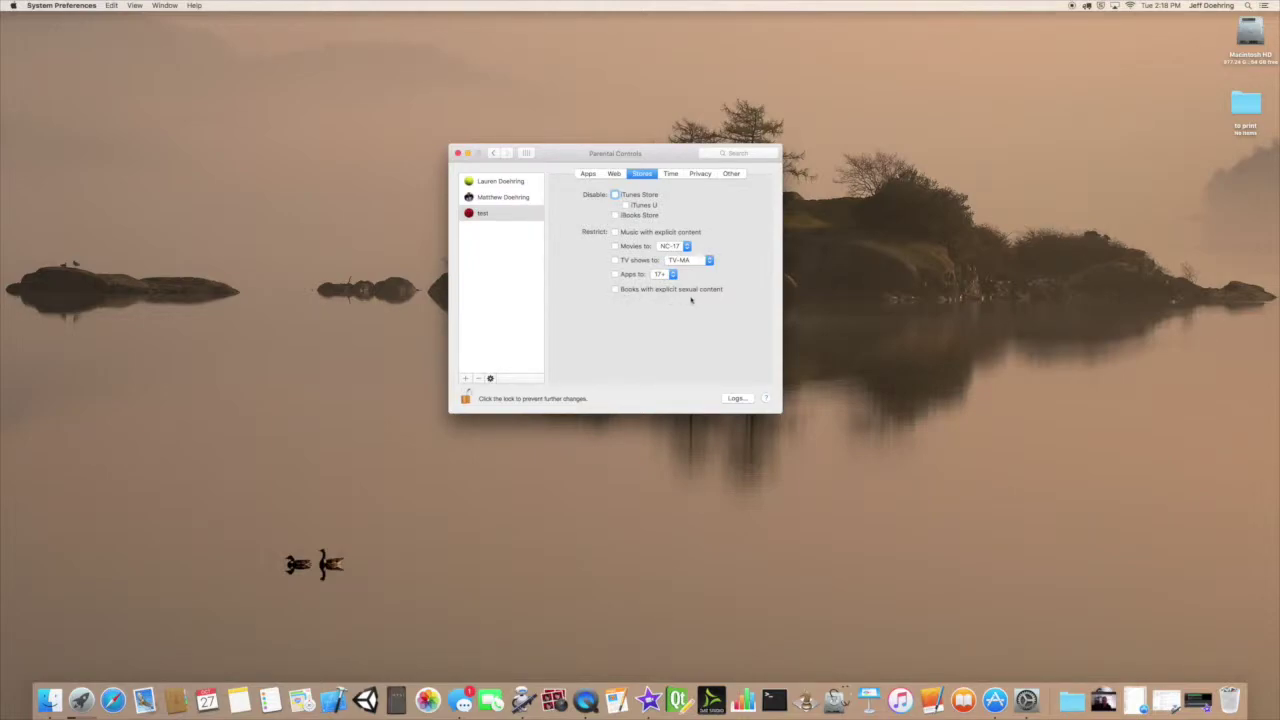
On the Time tab, limit weekdays to half an hour and weekends to 3 hours.
{"action": "left_click", "coordinate": [671, 174]}
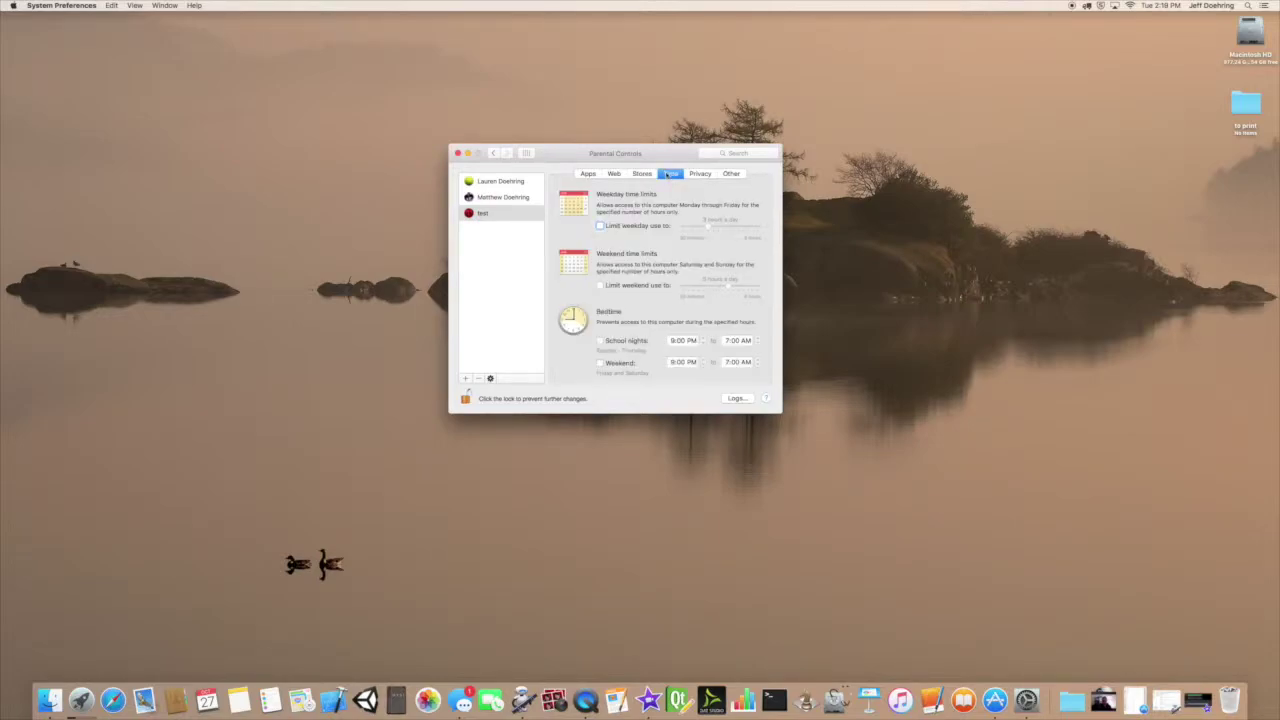
{"action": "left_click", "coordinate": [600, 227]}
{"action": "left_click_drag", "start_coordinate": [710, 228], "coordinate": [690, 232]}
{"action": "left_click_drag", "start_coordinate": [687, 229], "coordinate": [686, 231]}
{"action": "left_click", "coordinate": [601, 286]}
{"action": "left_click_drag", "start_coordinate": [727, 288], "coordinate": [712, 286]}
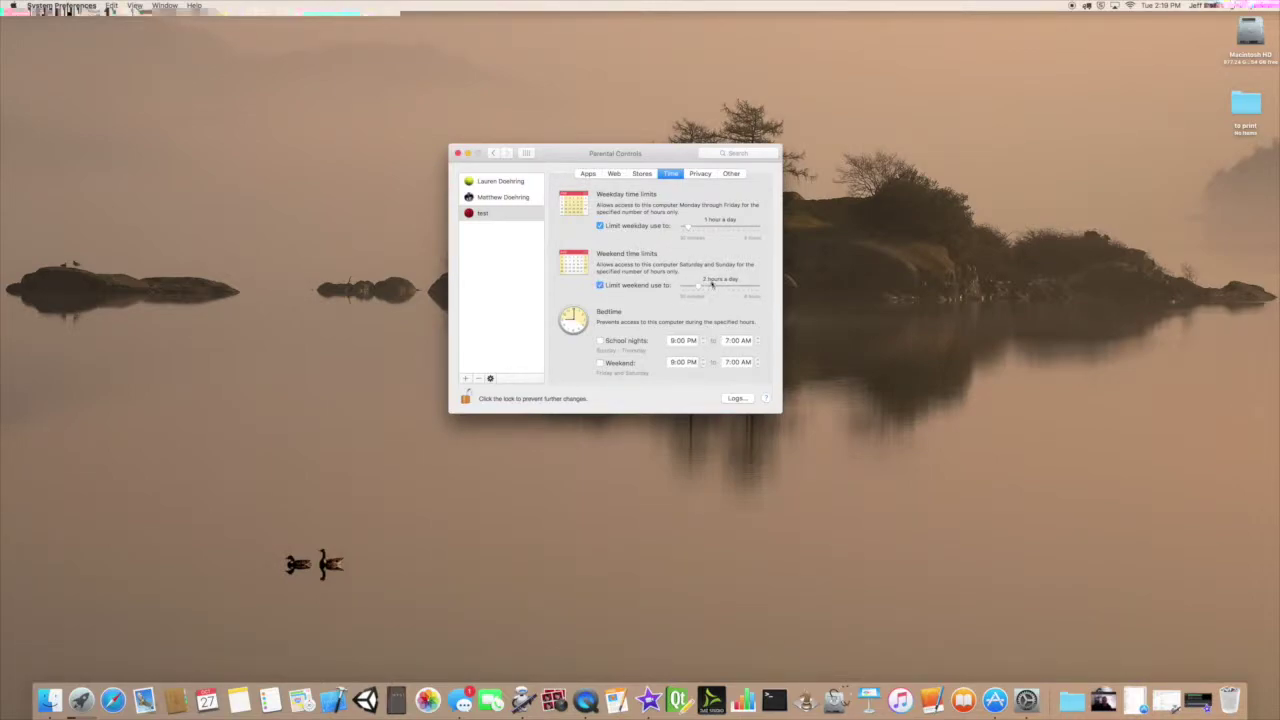
Turn on school-night and weekend bedtimes, both starting at 8:00 PM.
{"action": "left_click", "coordinate": [600, 341]}
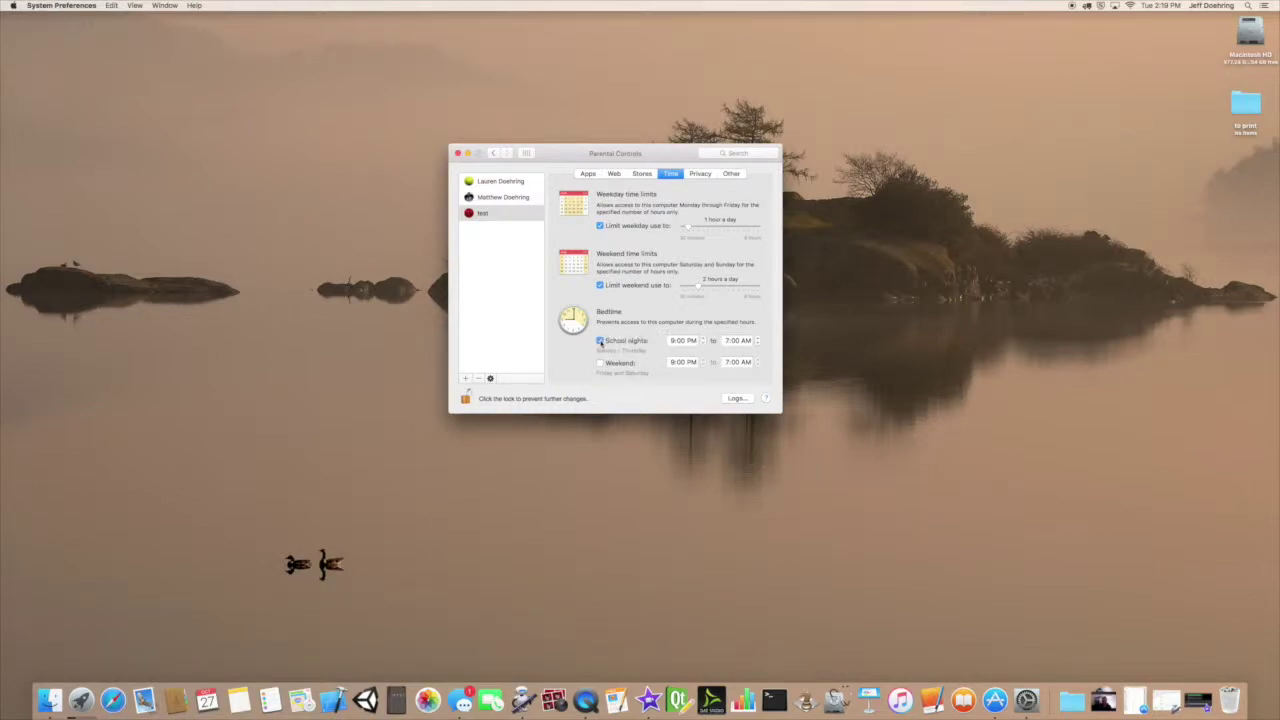
{"action": "left_click", "coordinate": [703, 345]}
{"action": "left_click", "coordinate": [668, 365]}
{"action": "left_click", "coordinate": [600, 363]}
{"action": "left_click", "coordinate": [702, 365]}
{"action": "left_click", "coordinate": [686, 358]}
{"action": "left_click", "coordinate": [700, 174]}
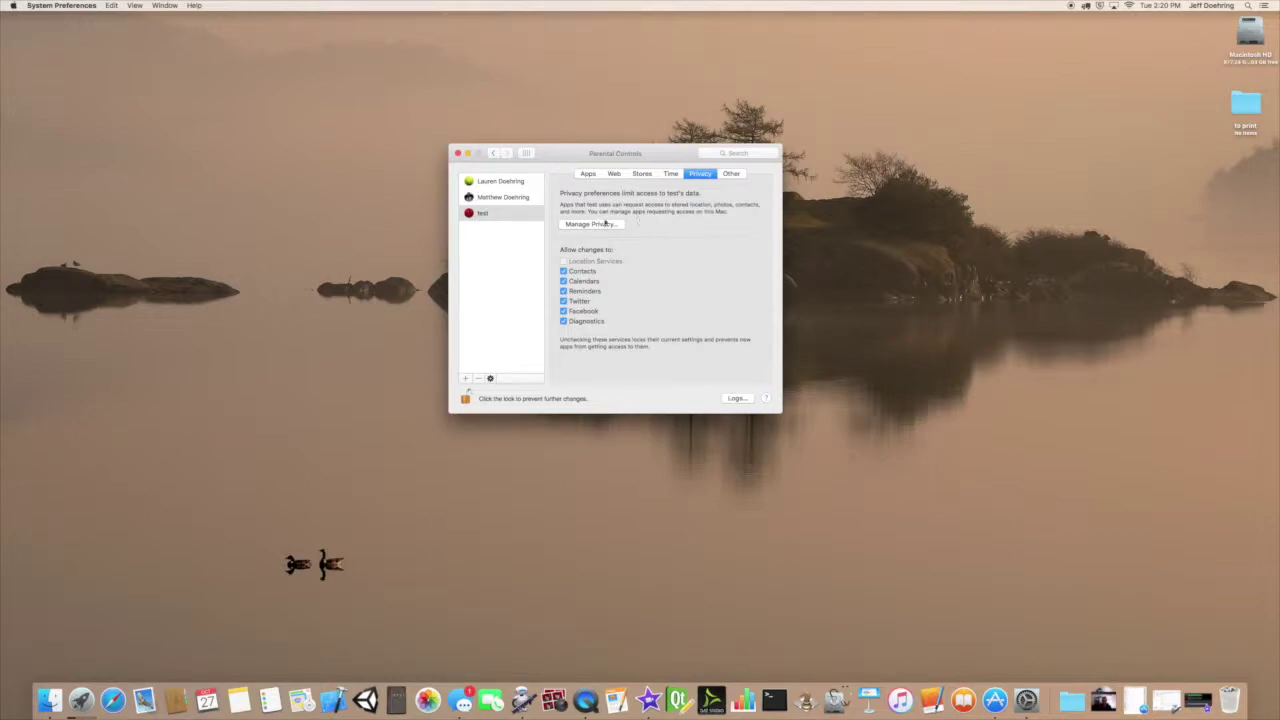
{"action": "left_click", "coordinate": [598, 225]}
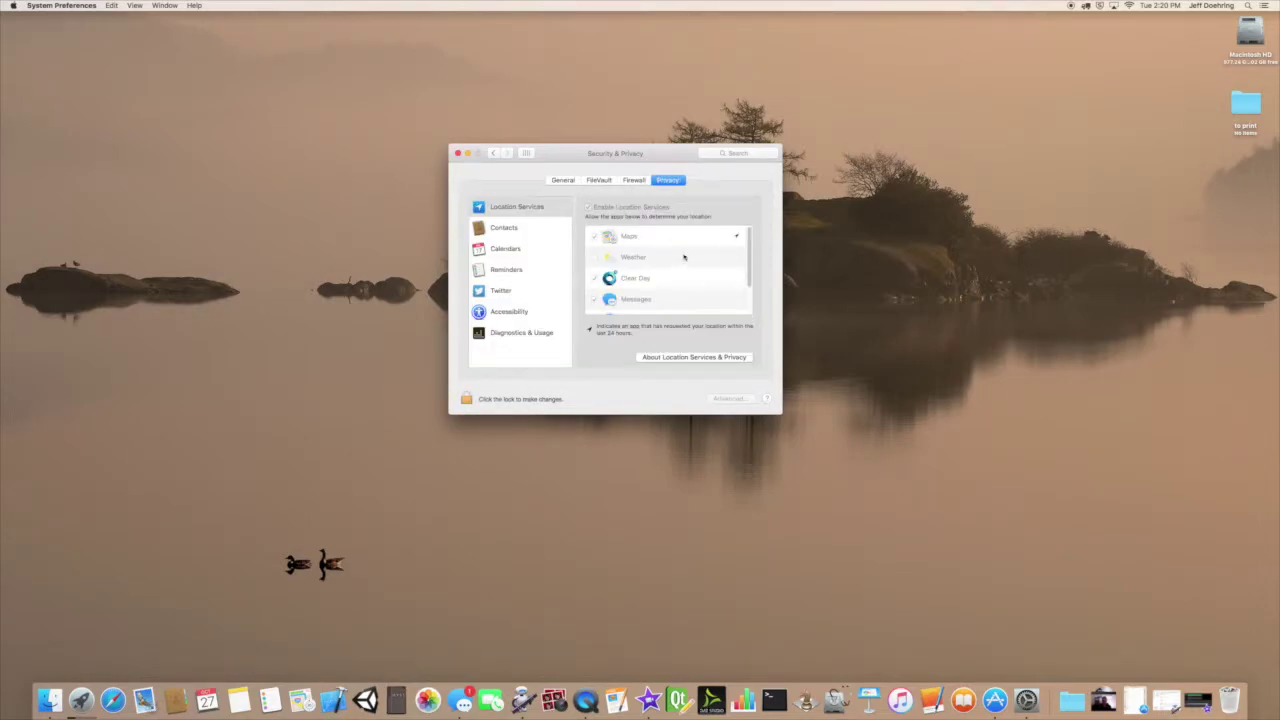
{"action": "scroll", "coordinate": [699, 274], "scroll_direction": "down", "scroll_amount": 2}
{"action": "scroll", "coordinate": [699, 274], "scroll_direction": "up", "scroll_amount": 2}
{"action": "scroll", "coordinate": [699, 274], "scroll_direction": "down", "scroll_amount": 2}
{"action": "scroll", "coordinate": [699, 274], "scroll_direction": "up", "scroll_amount": 2}
{"action": "left_click", "coordinate": [492, 153]}
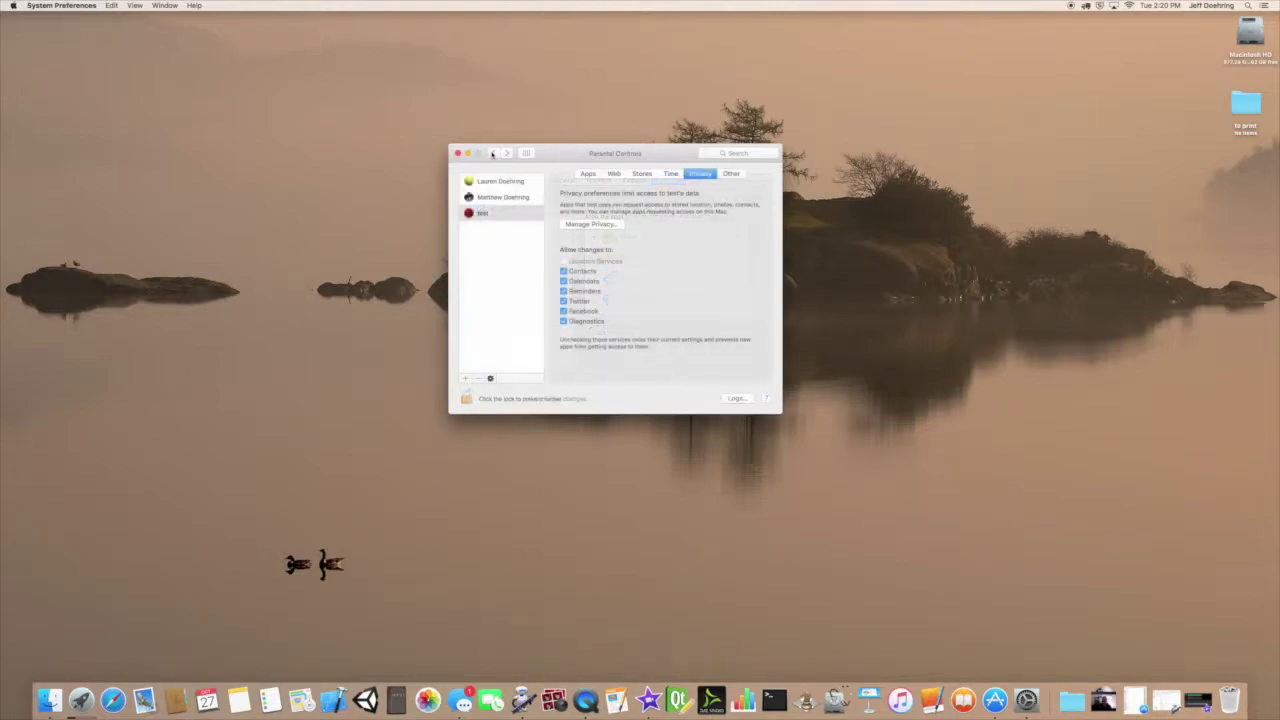
Review the Other tab restrictions, then go back to the Users & Groups account list.
{"action": "left_click", "coordinate": [732, 174]}
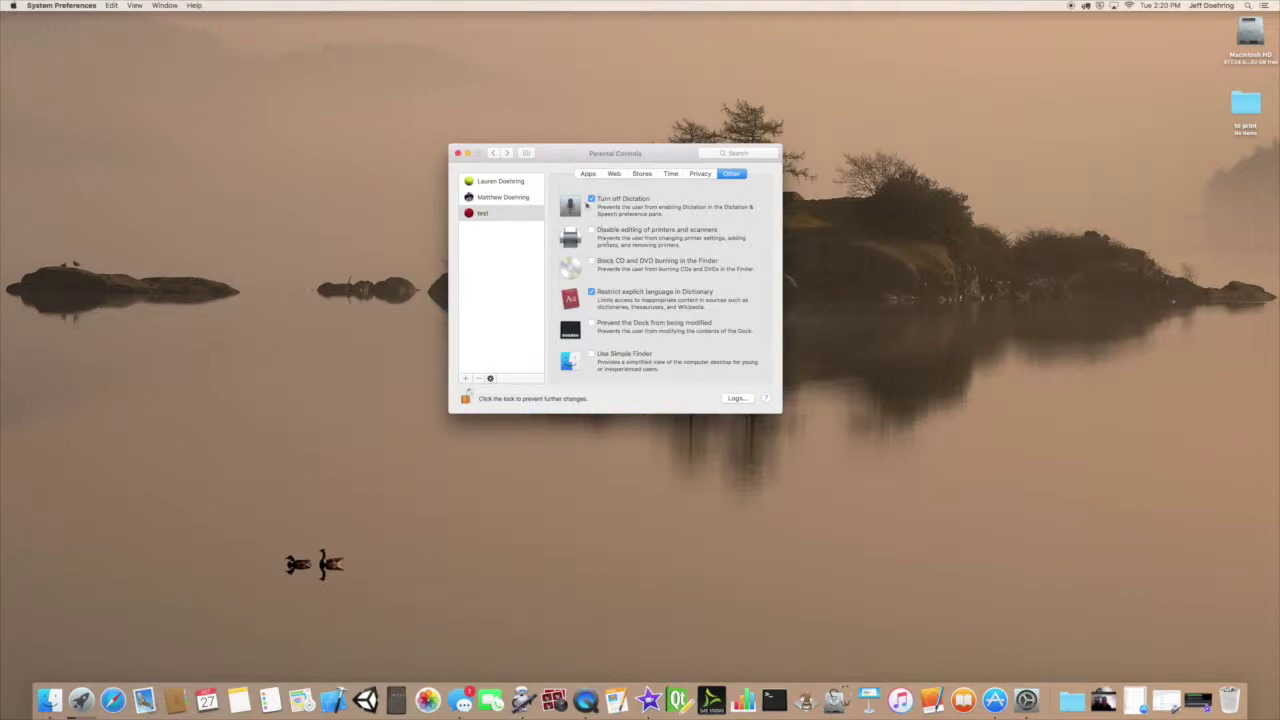
{"action": "left_click", "coordinate": [493, 153]}
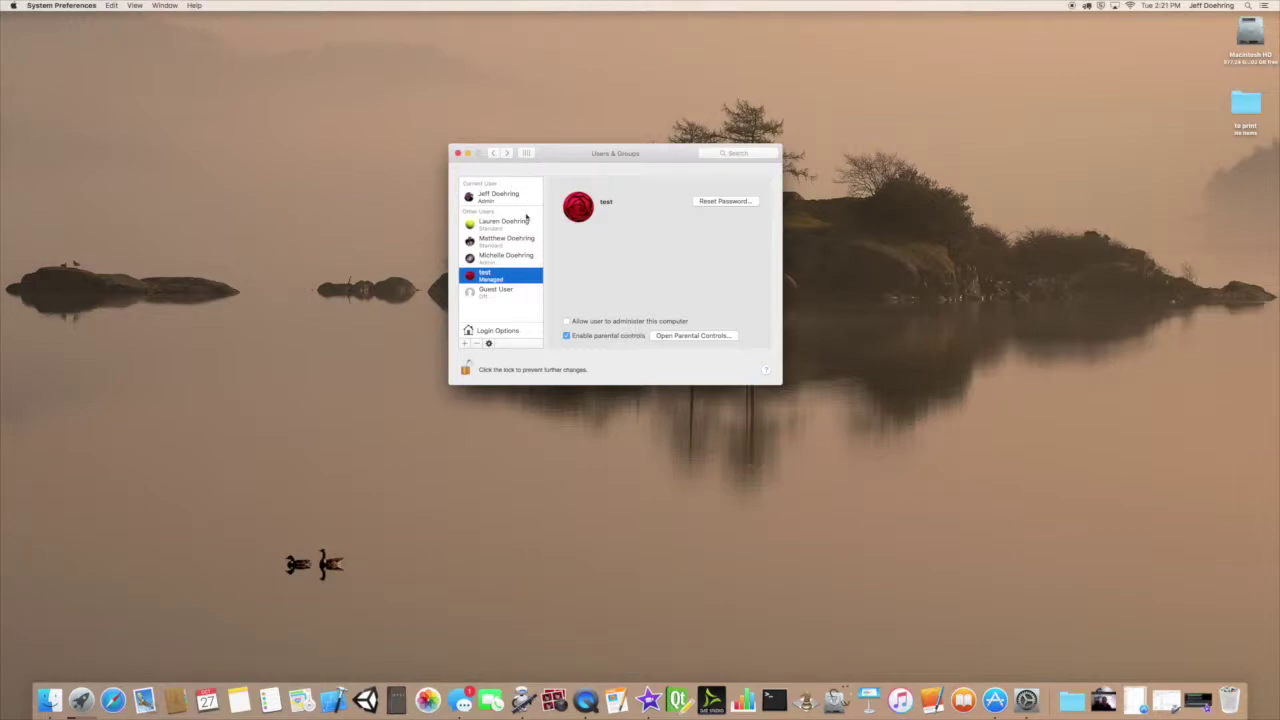
Show Login Options with automatic login kept Off, and check the fast user switching menu.
{"action": "left_click", "coordinate": [494, 331]}
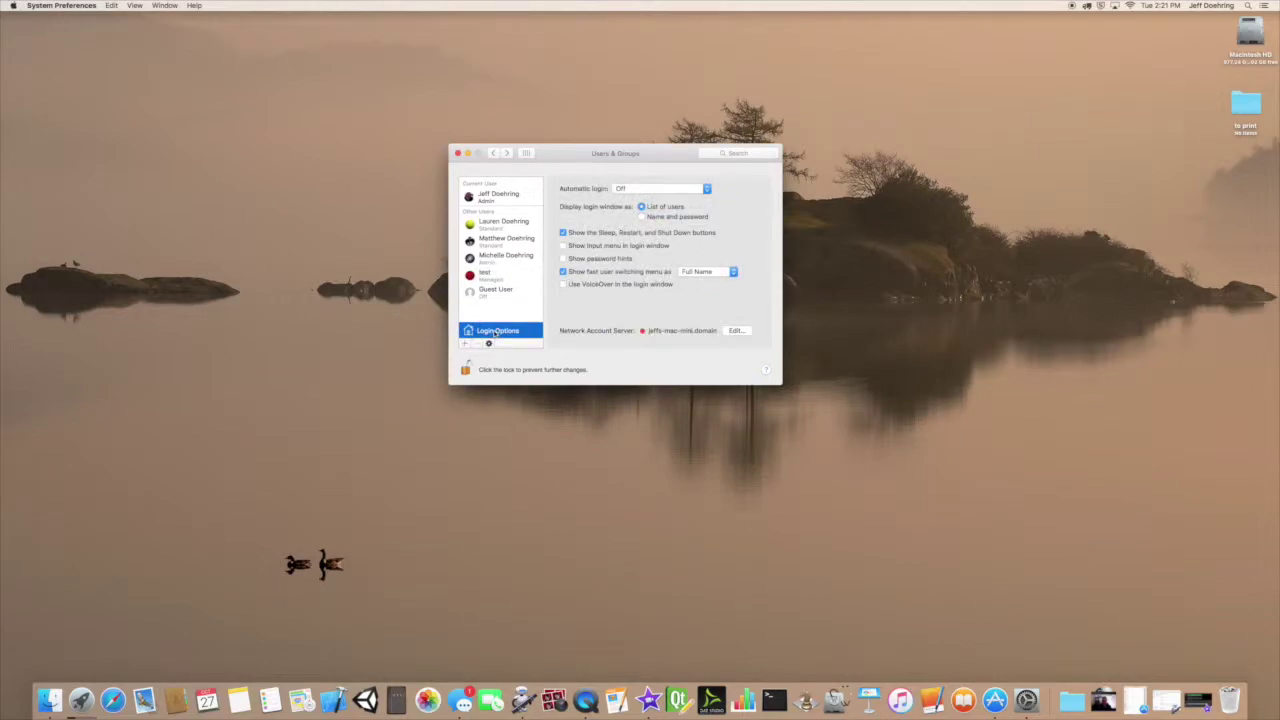
{"action": "left_click", "coordinate": [684, 191]}
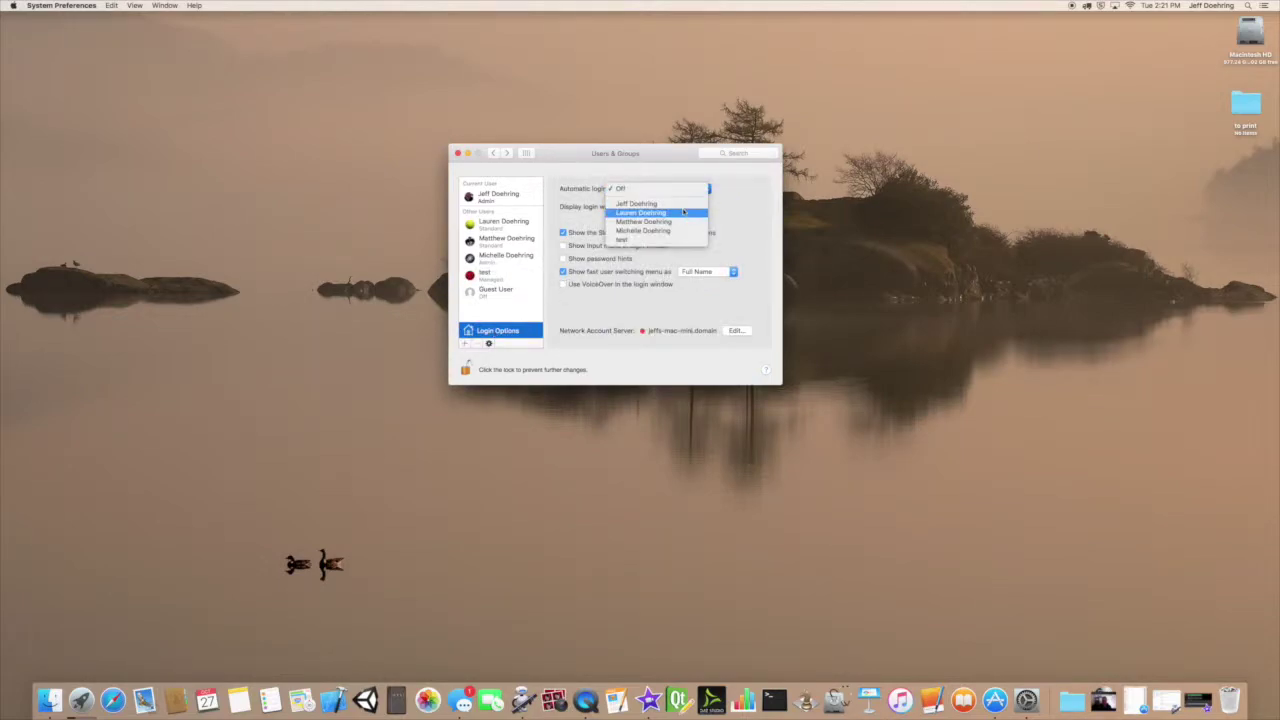
{"action": "left_click", "coordinate": [729, 207]}
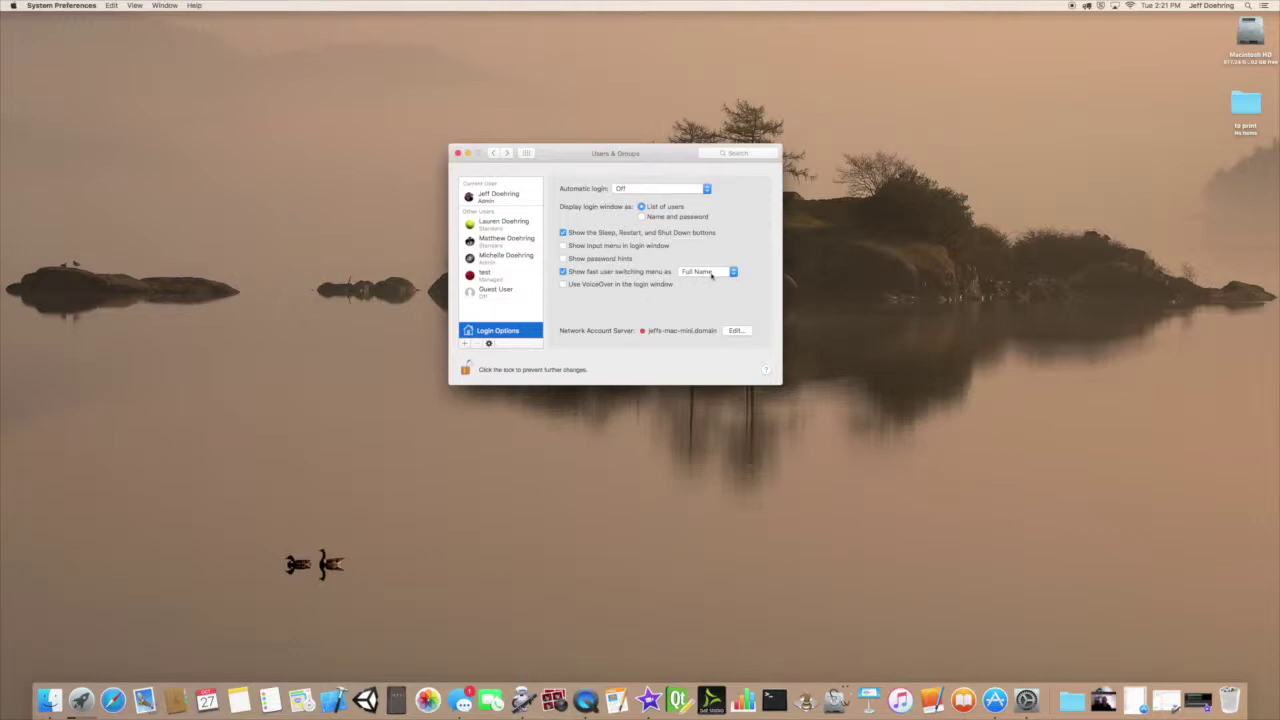
{"action": "left_click", "coordinate": [1207, 6]}
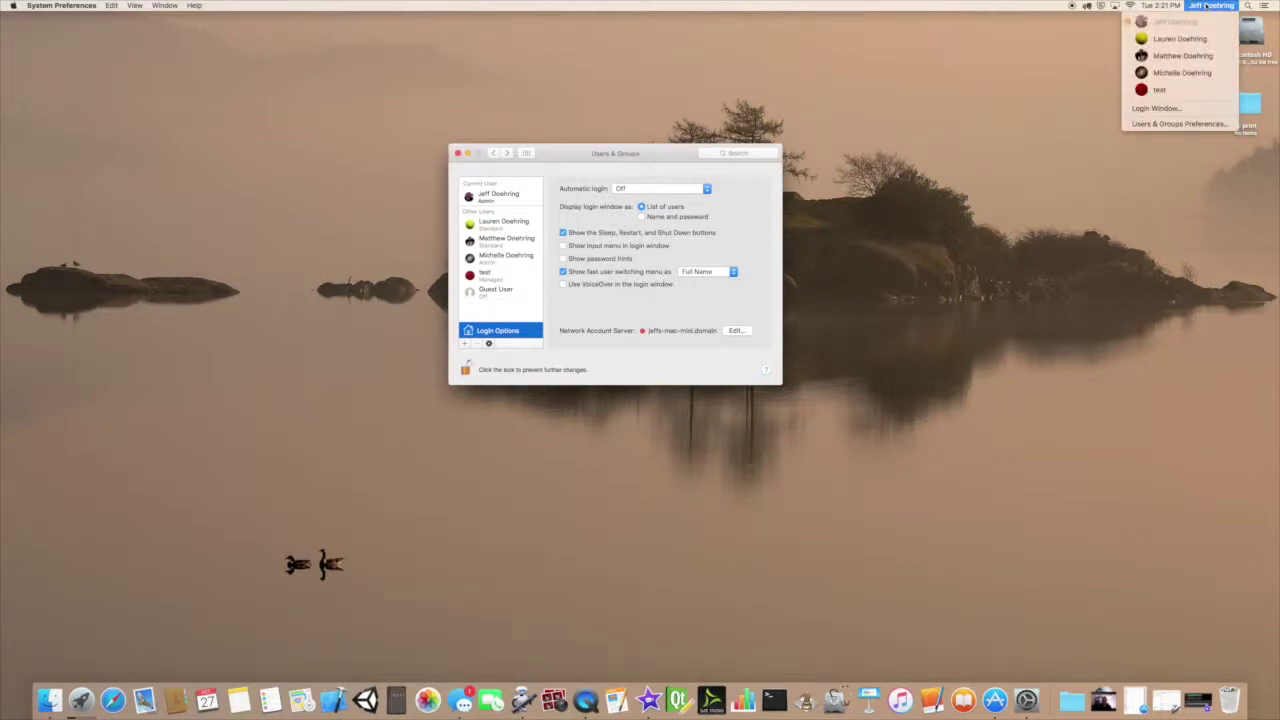
{"action": "left_click", "coordinate": [1207, 6]}
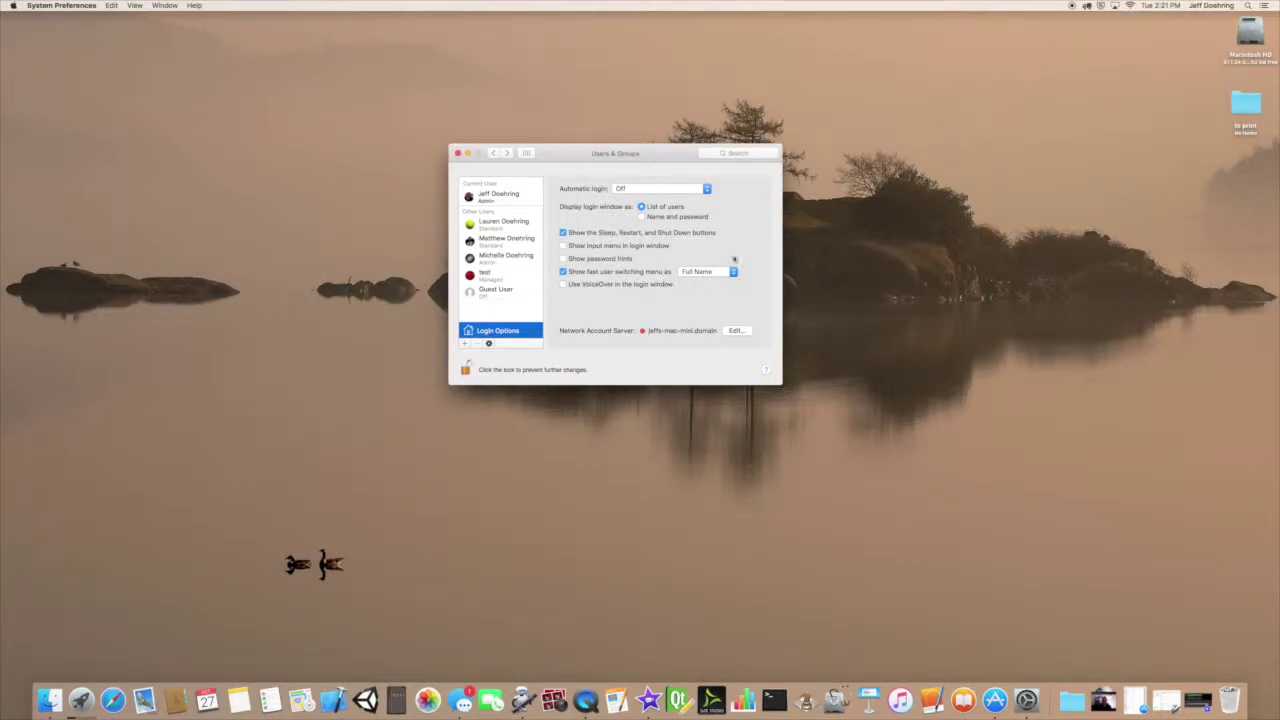